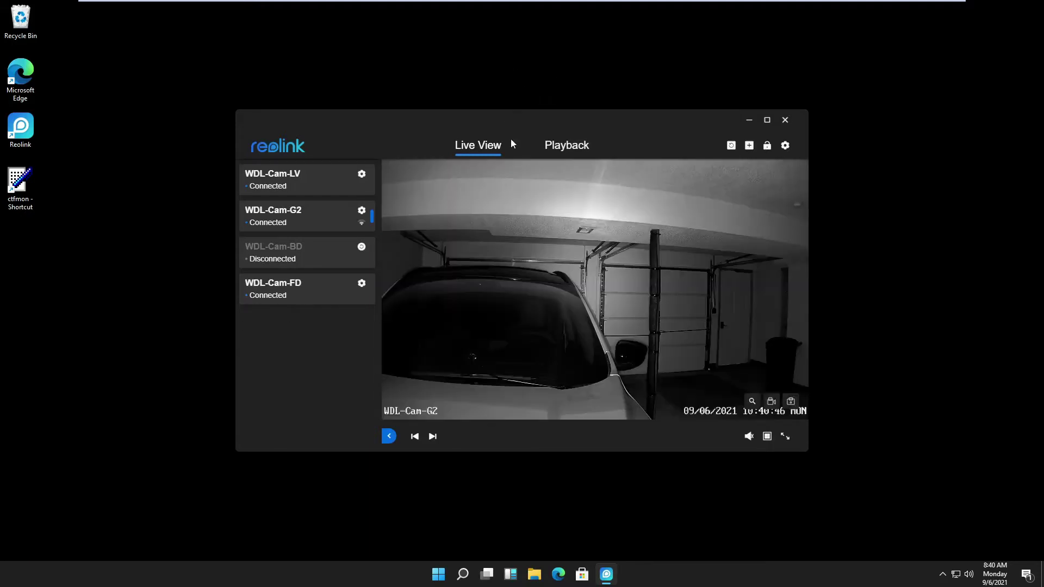
Open Client Settings from the gear icon and place it left of the live view window
{"action": "left_click_drag", "start_coordinate": [511, 143], "coordinate": [549, 143]}
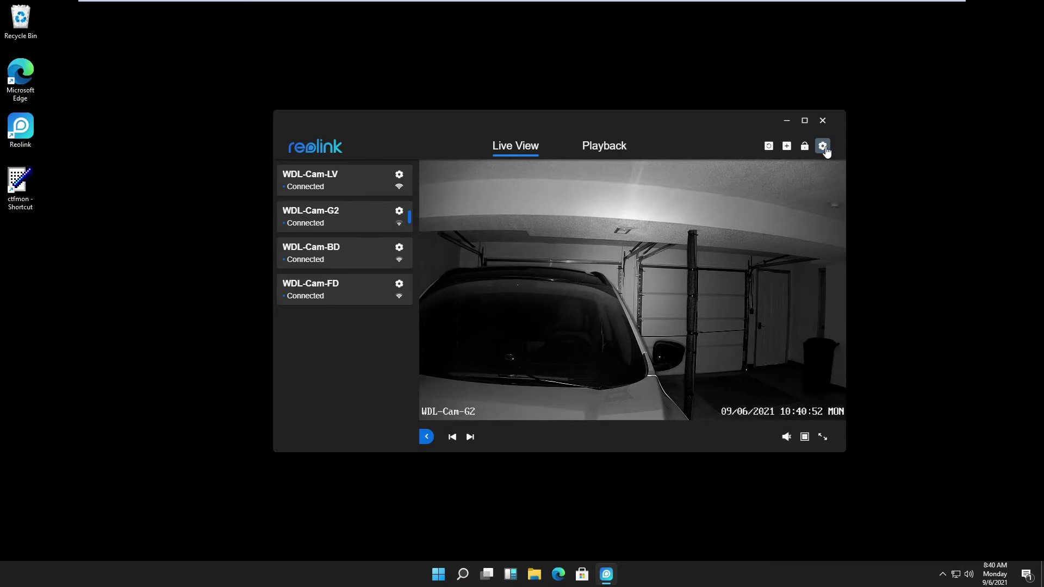
{"action": "left_click", "coordinate": [825, 150]}
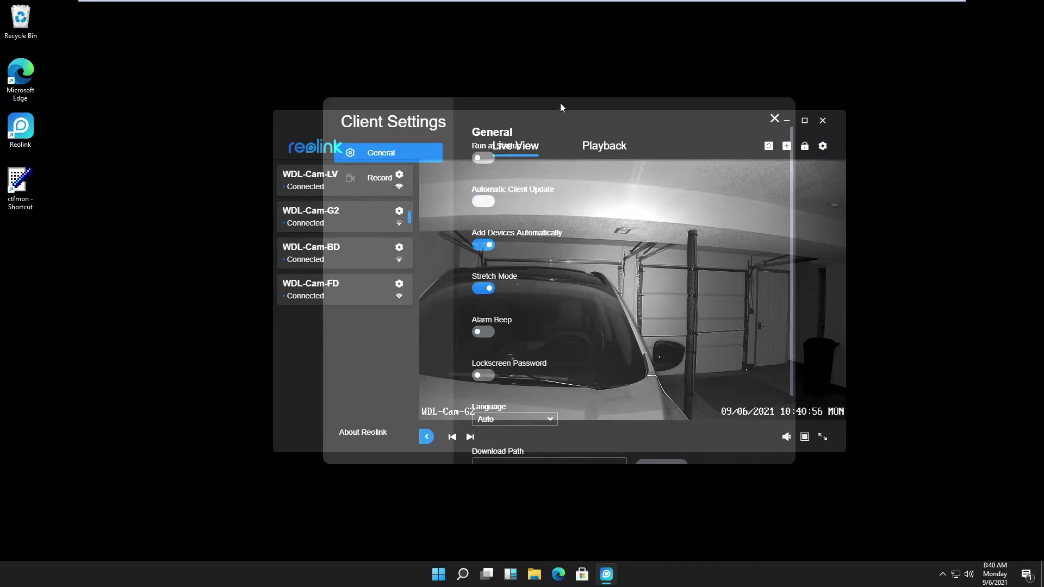
{"action": "left_click_drag", "start_coordinate": [560, 103], "coordinate": [299, 105]}
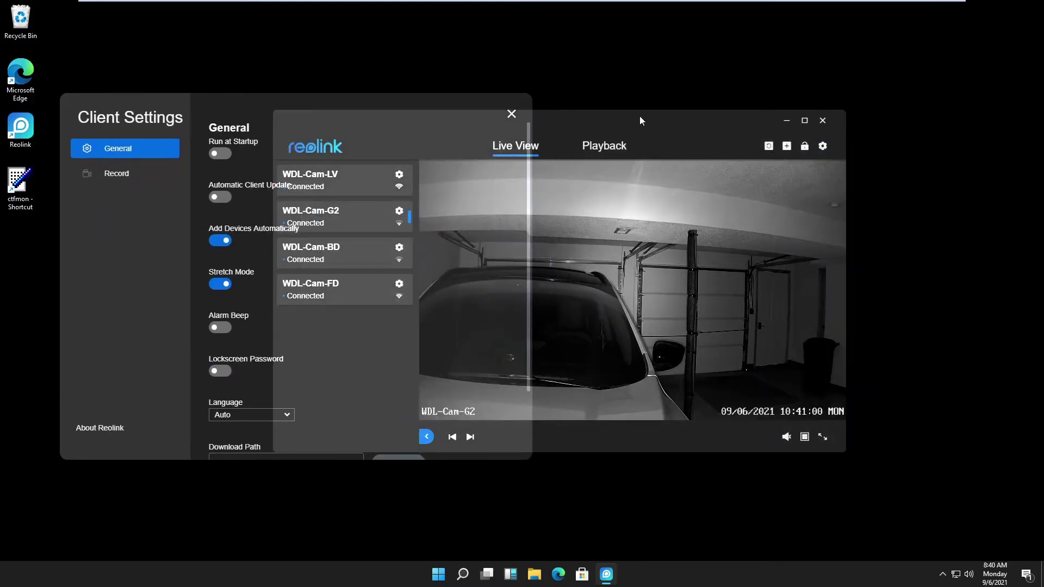
{"action": "left_click_drag", "start_coordinate": [639, 116], "coordinate": [867, 198]}
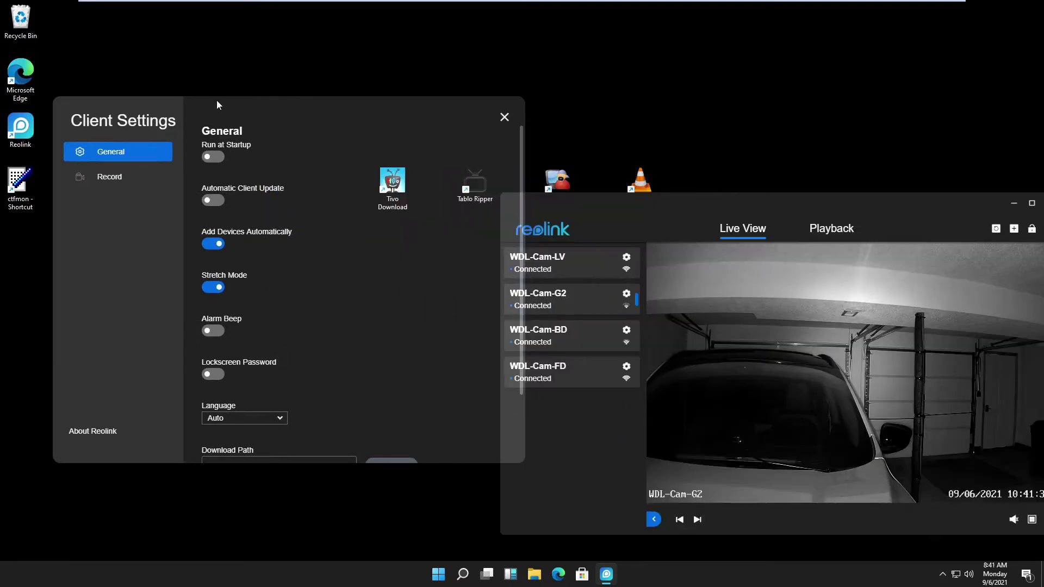
From About Reolink, check for a newer version and accept the client upgrade
{"action": "left_click", "coordinate": [96, 440]}
{"action": "left_click_drag", "start_coordinate": [690, 15], "coordinate": [712, 12]}
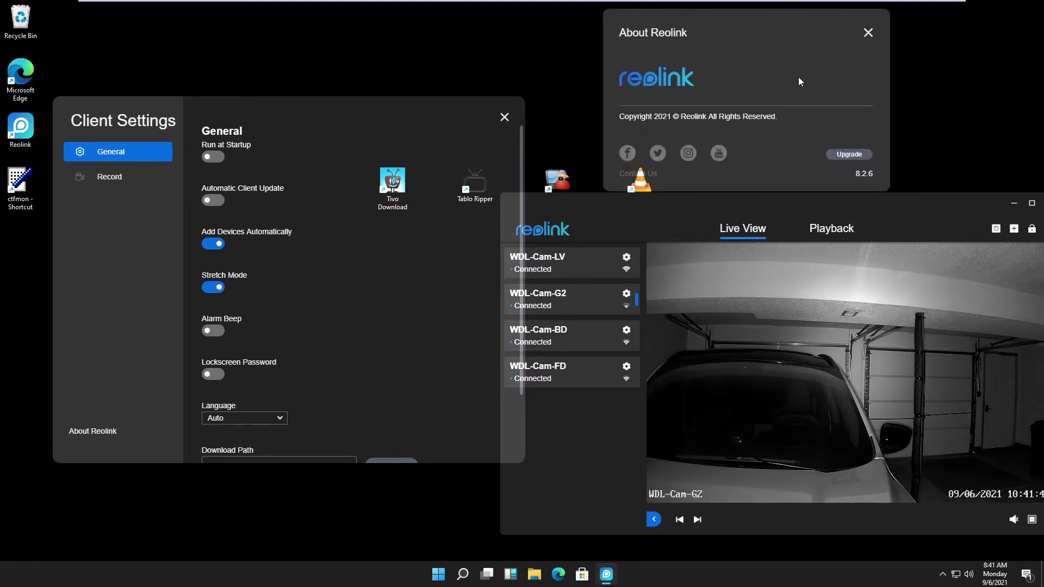
{"action": "left_click", "coordinate": [852, 155]}
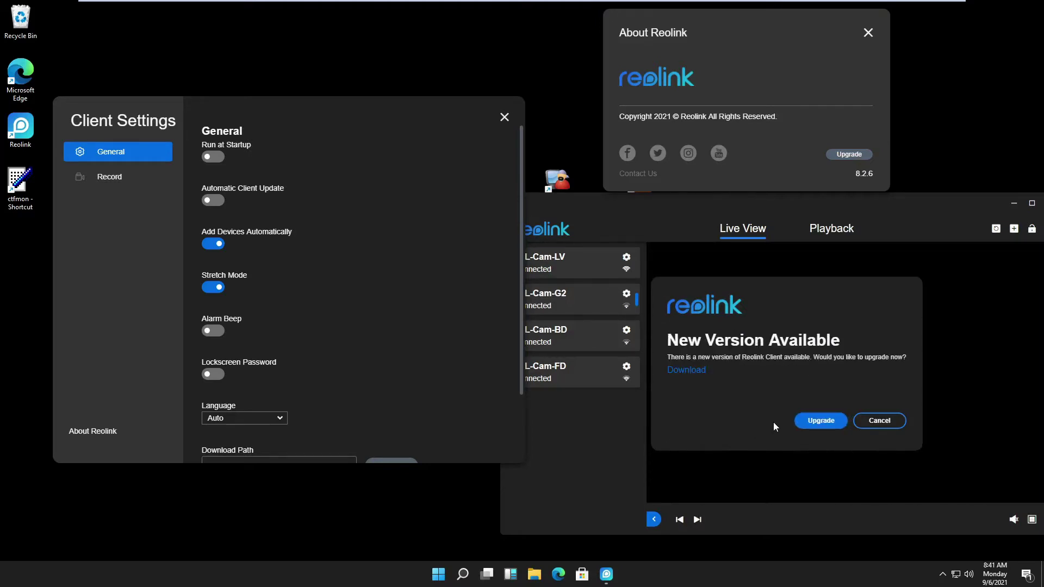
{"action": "left_click", "coordinate": [819, 424]}
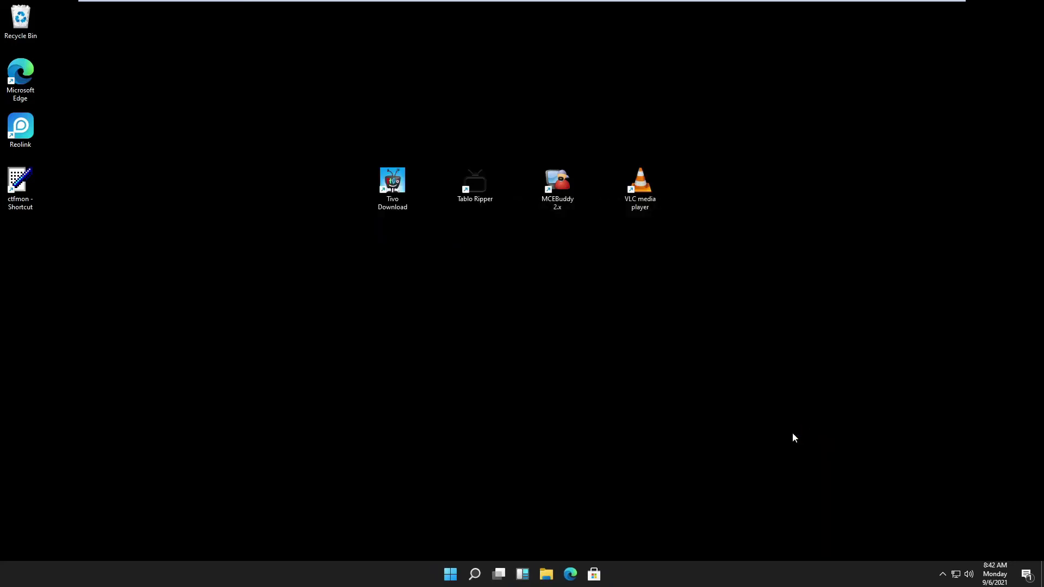
Install the new client with default options, allow changes, and finish with Run Reolink checked
{"action": "left_click", "coordinate": [585, 372]}
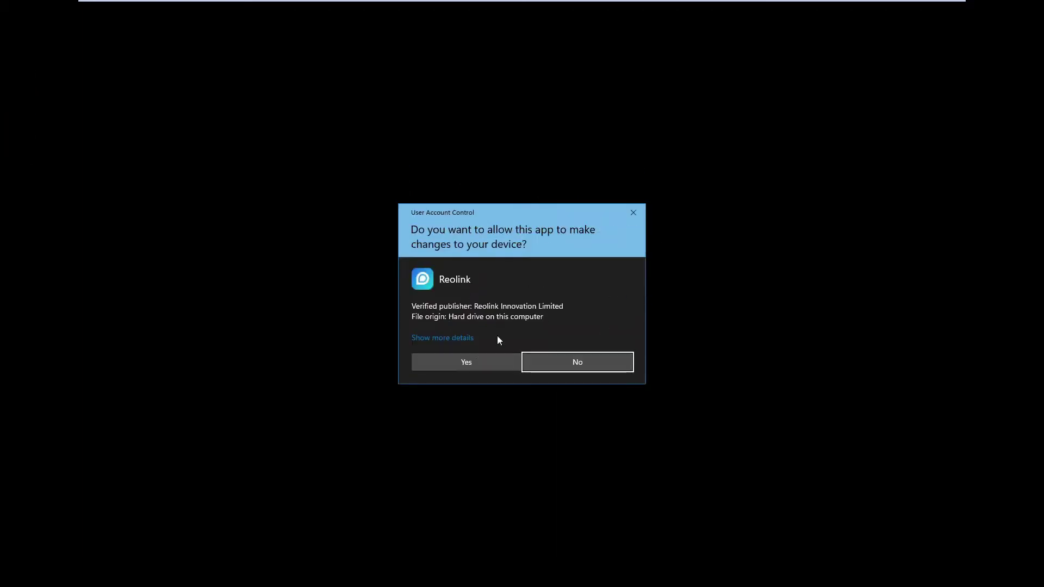
{"action": "left_click", "coordinate": [456, 363]}
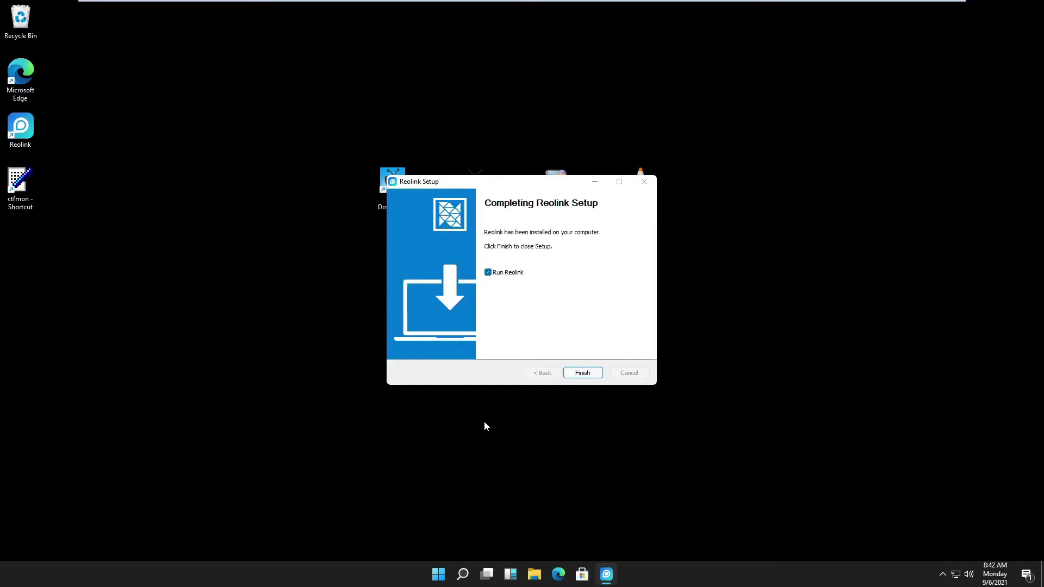
{"action": "left_click", "coordinate": [581, 373]}
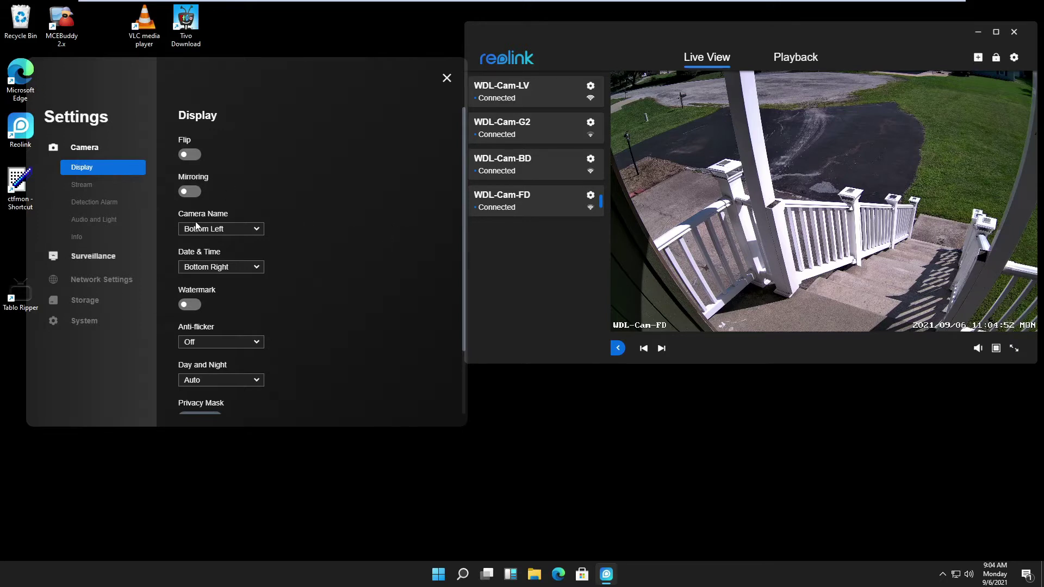
Keep the camera name at Bottom Left and date at Bottom Right, and turn the watermark off
{"action": "left_click", "coordinate": [229, 230]}
{"action": "left_click", "coordinate": [344, 229]}
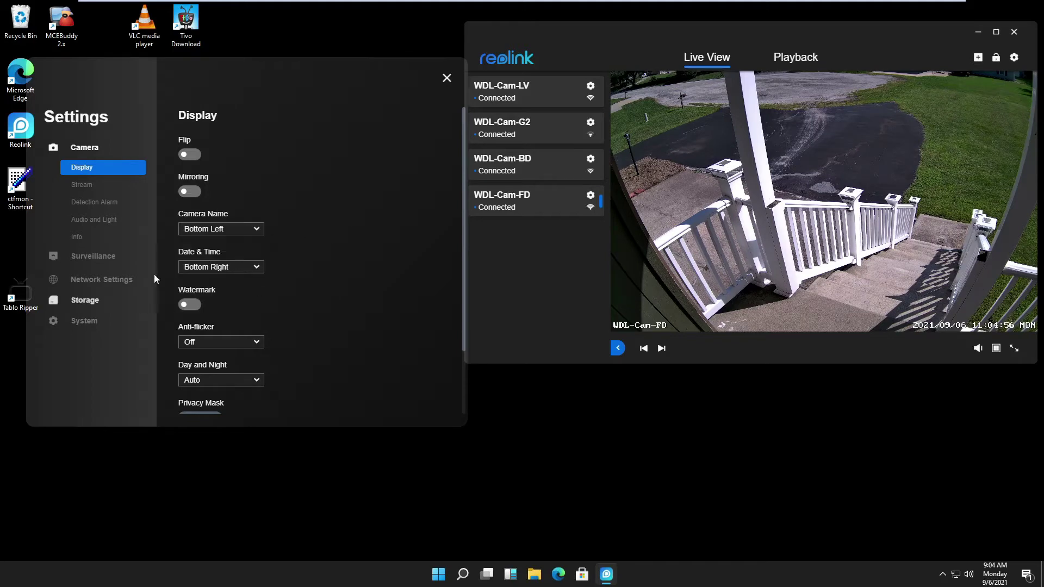
{"action": "left_click", "coordinate": [237, 269]}
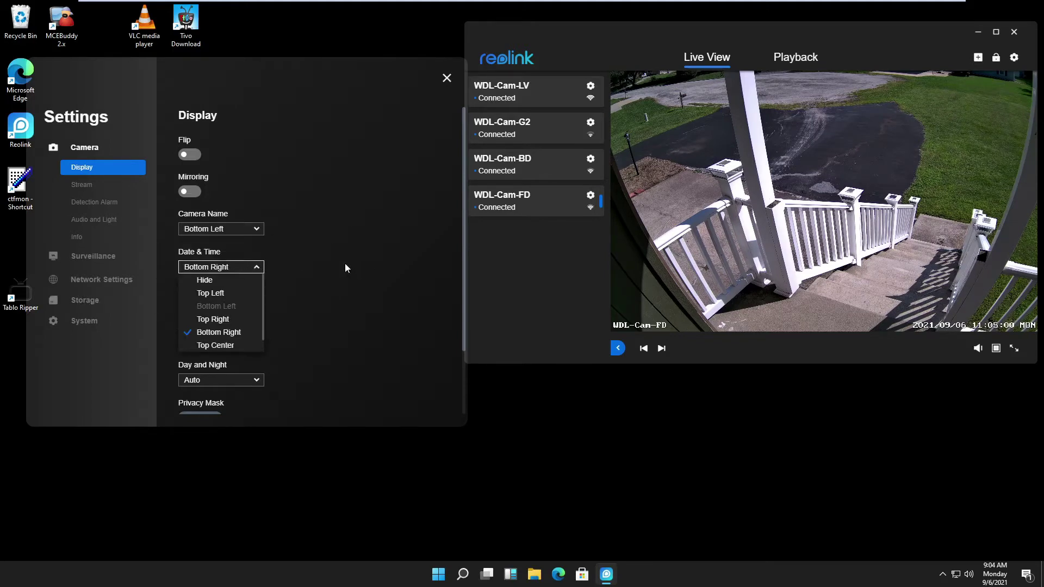
{"action": "left_click", "coordinate": [330, 259]}
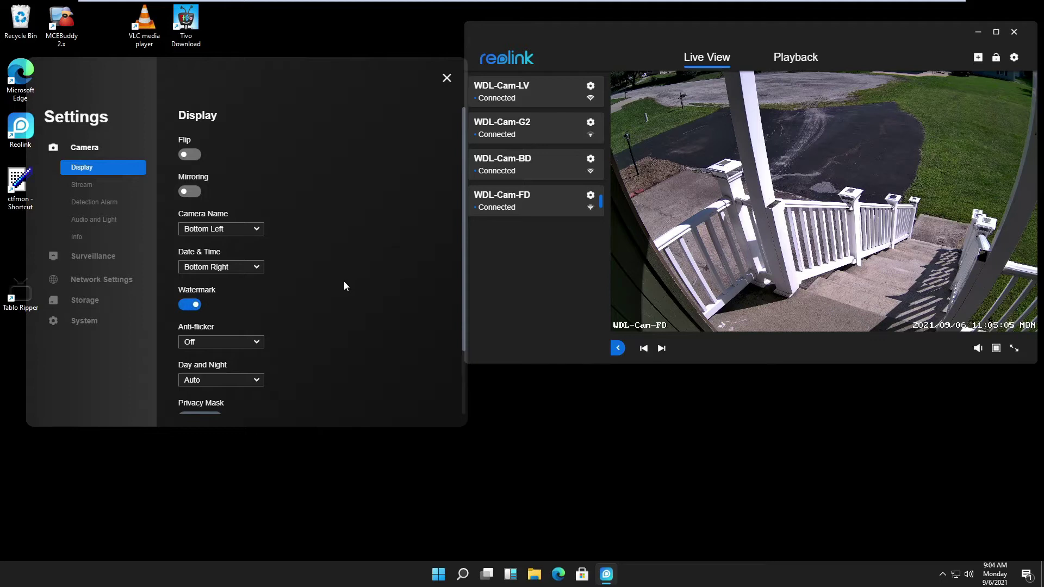
{"action": "mouse_move", "coordinate": [702, 70]}
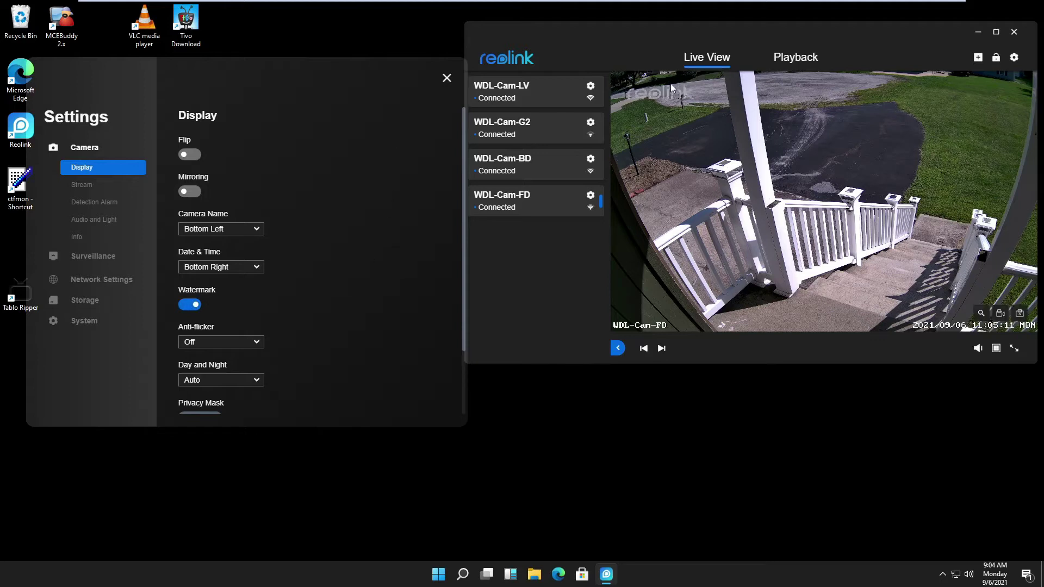
{"action": "left_click", "coordinate": [187, 305]}
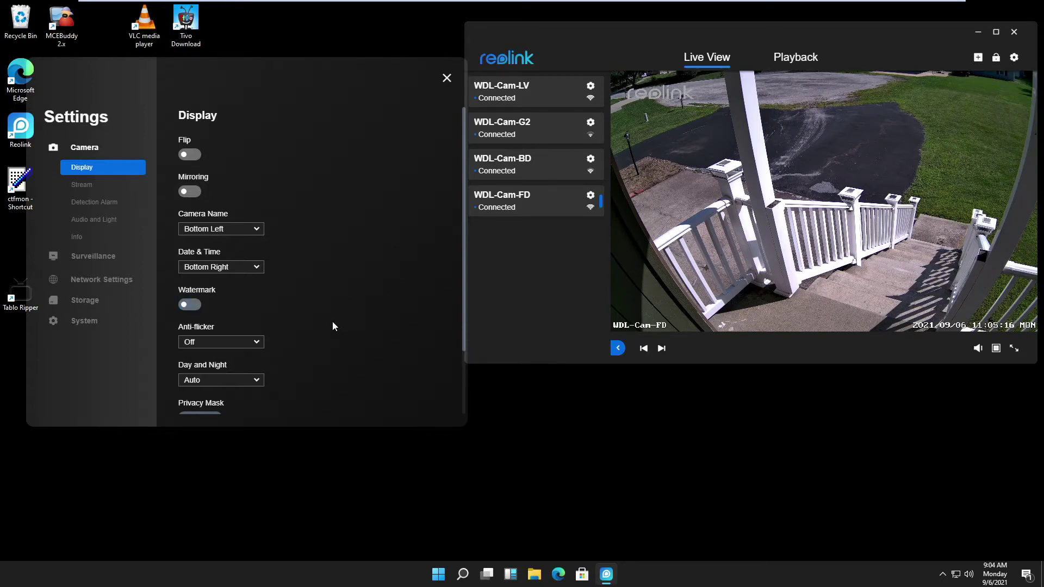
Keep anti-flicker Off and Day and Night mode on Auto
{"action": "scroll", "coordinate": [333, 323], "scroll_direction": "down", "scroll_amount": 1}
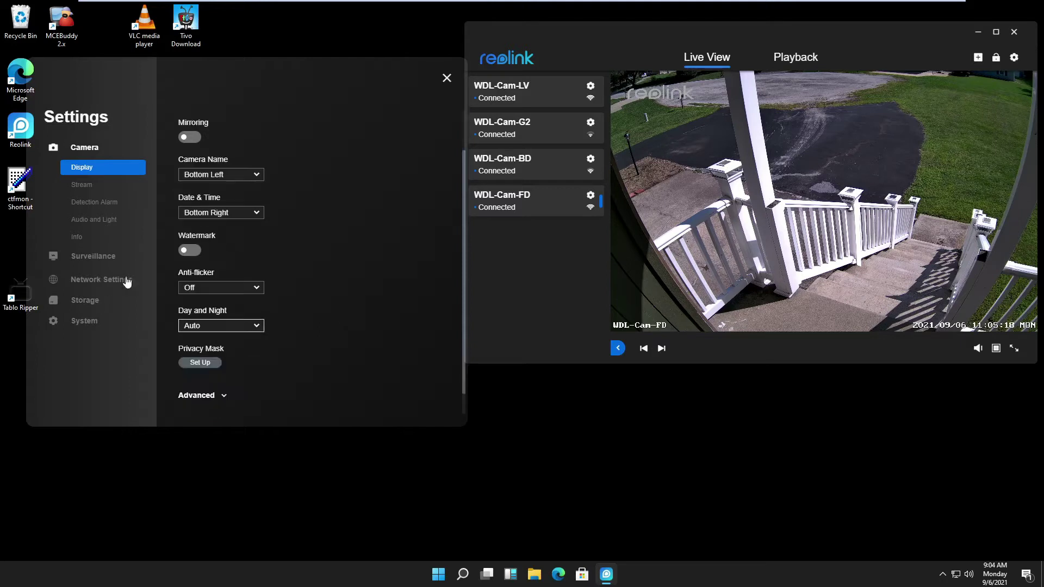
{"action": "left_click", "coordinate": [219, 289]}
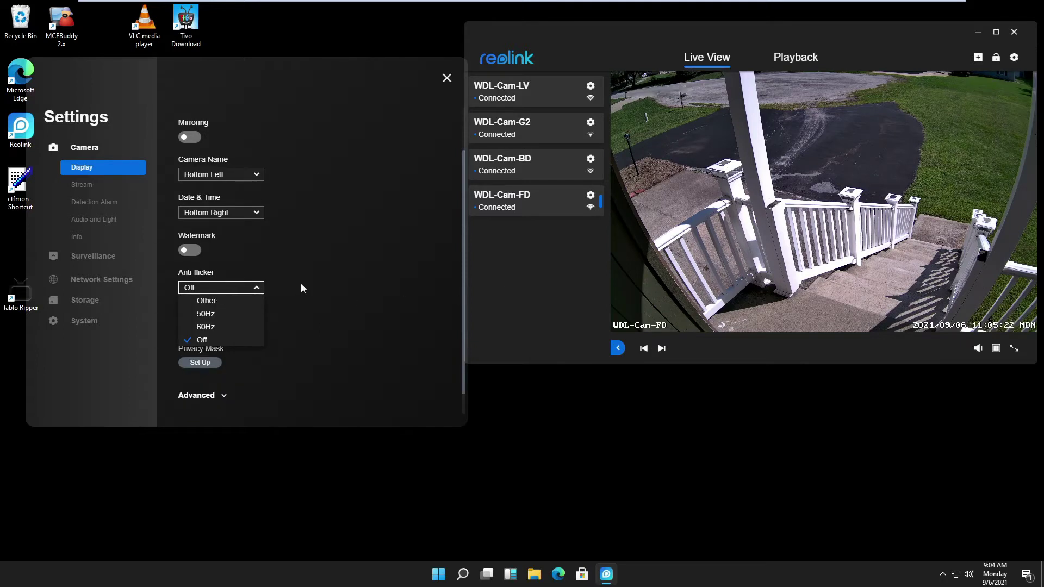
{"action": "left_click", "coordinate": [324, 283]}
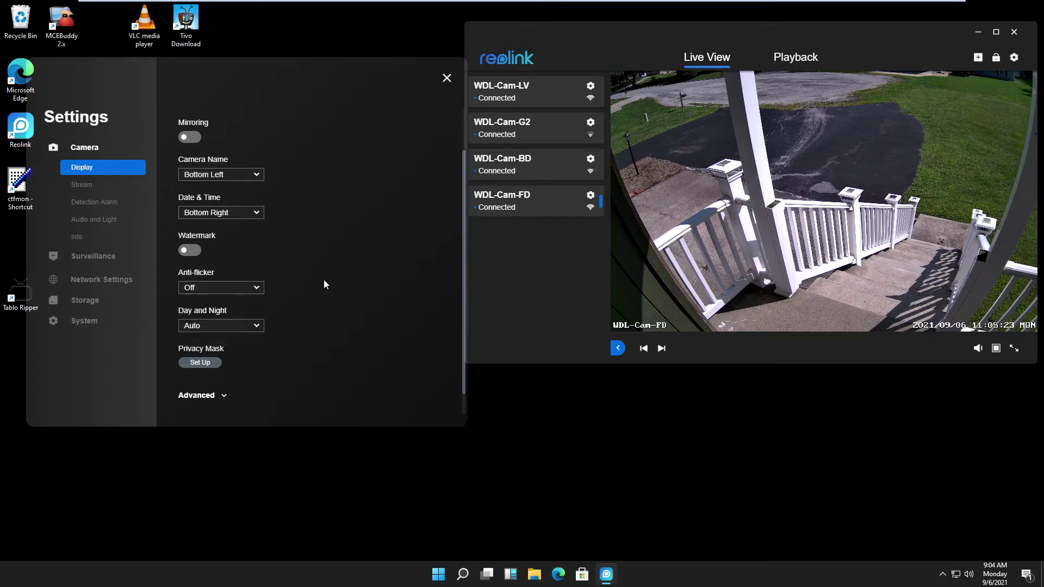
{"action": "left_click", "coordinate": [216, 329]}
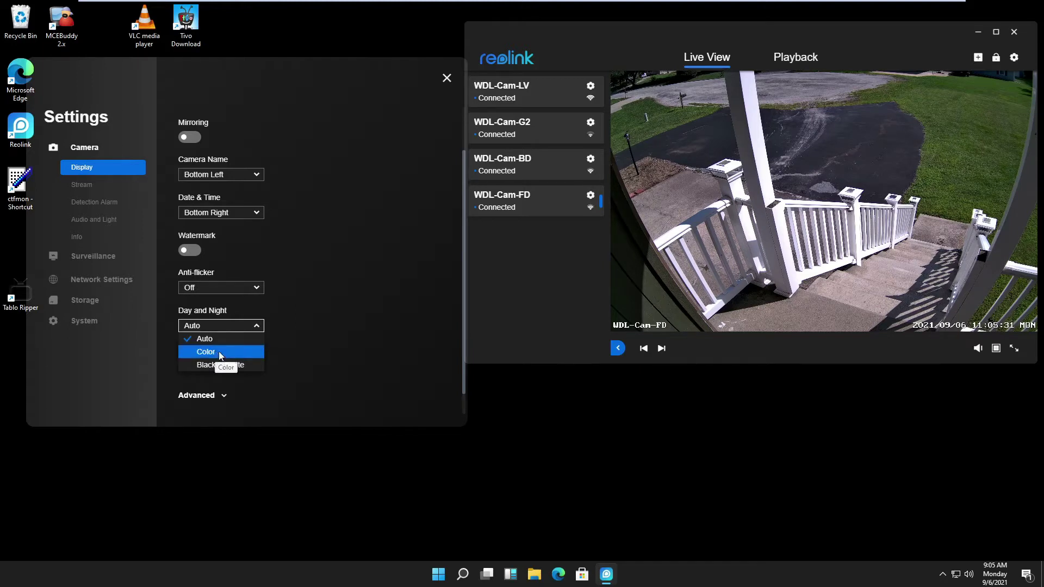
{"action": "left_click", "coordinate": [337, 299]}
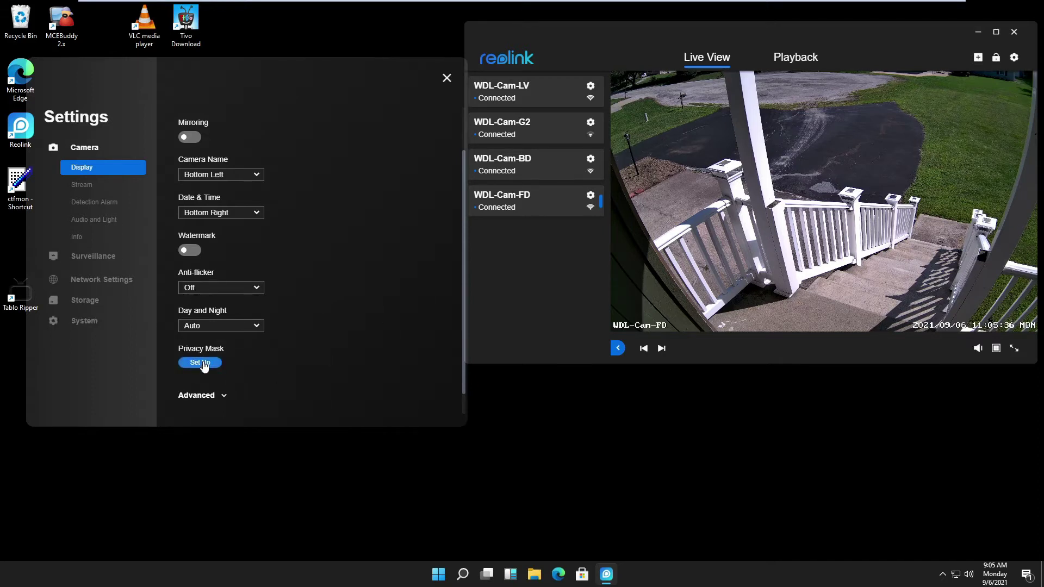
{"action": "left_click", "coordinate": [203, 363]}
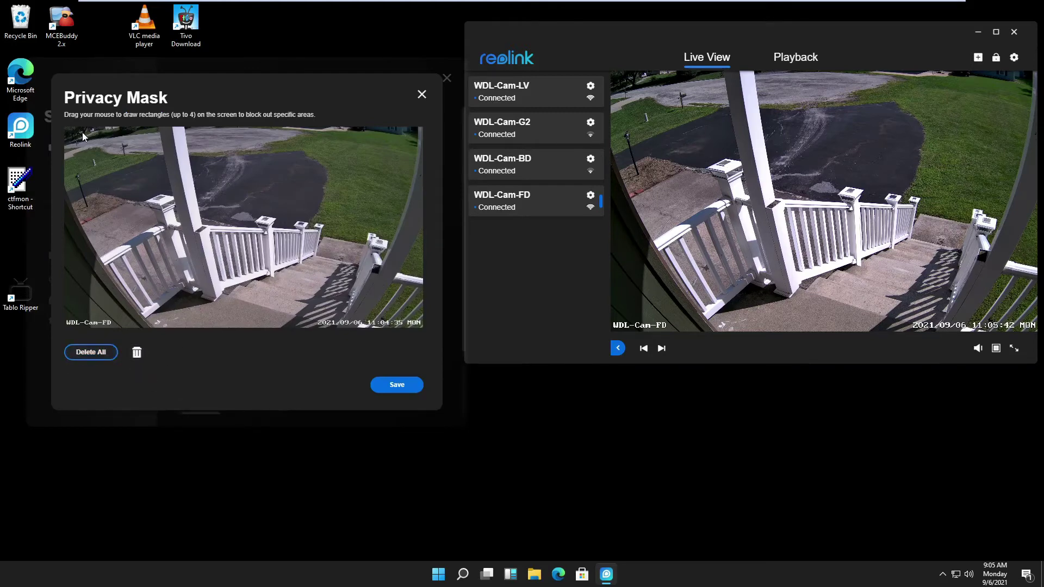
{"action": "mouse_move", "coordinate": [82, 133]}
{"action": "left_mouse_down"}
{"action": "mouse_move", "coordinate": [119, 170]}
{"action": "mouse_move", "coordinate": [281, 159]}
{"action": "mouse_move", "coordinate": [358, 185]}
{"action": "left_mouse_up"}
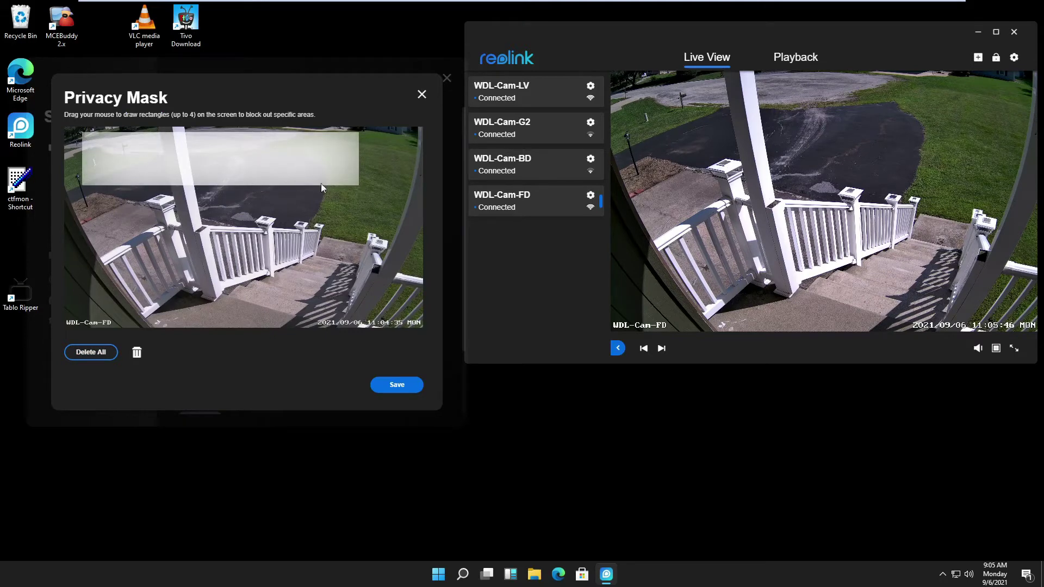
{"action": "left_click", "coordinate": [422, 94]}
In Advanced, keep exposure on Auto and backlight compensation off, then go to Stream settings
{"action": "scroll", "coordinate": [226, 373], "scroll_direction": "down", "scroll_amount": 2}
{"action": "left_click", "coordinate": [224, 370]}
{"action": "scroll", "coordinate": [386, 345], "scroll_direction": "down", "scroll_amount": 2}
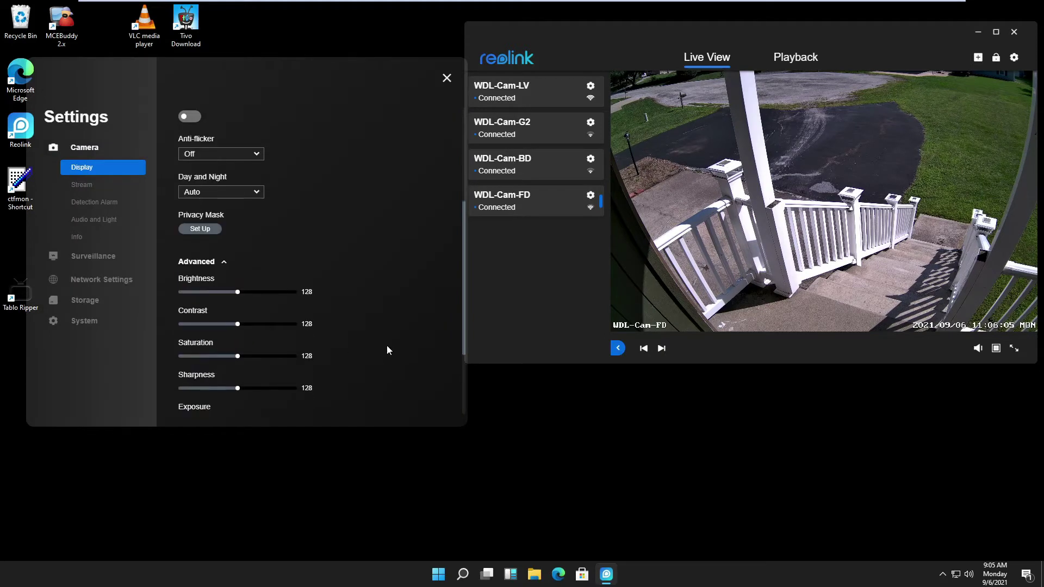
{"action": "scroll", "coordinate": [387, 344], "scroll_direction": "down", "scroll_amount": 1}
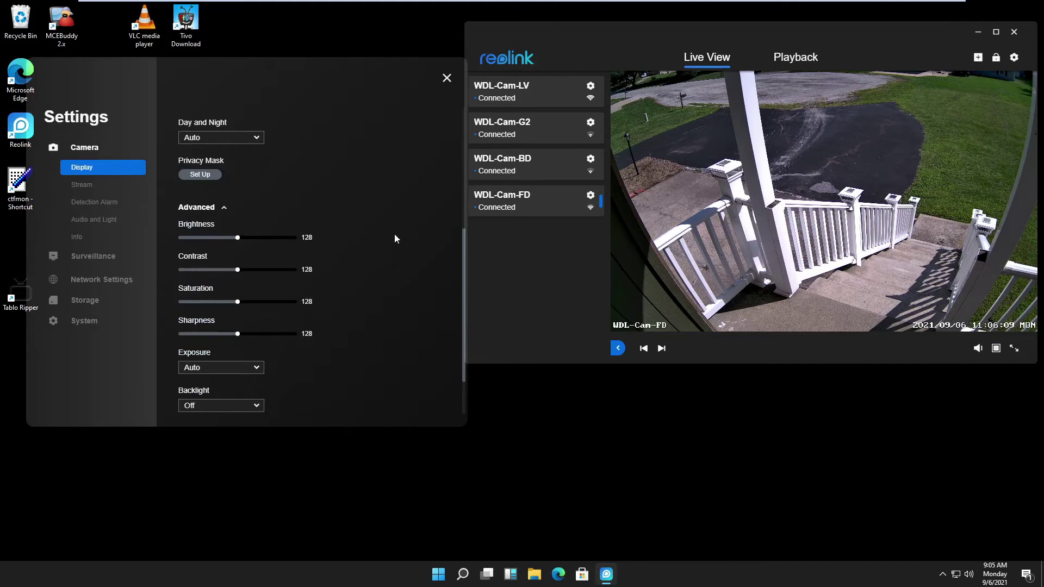
{"action": "scroll", "coordinate": [345, 374], "scroll_direction": "down", "scroll_amount": 1}
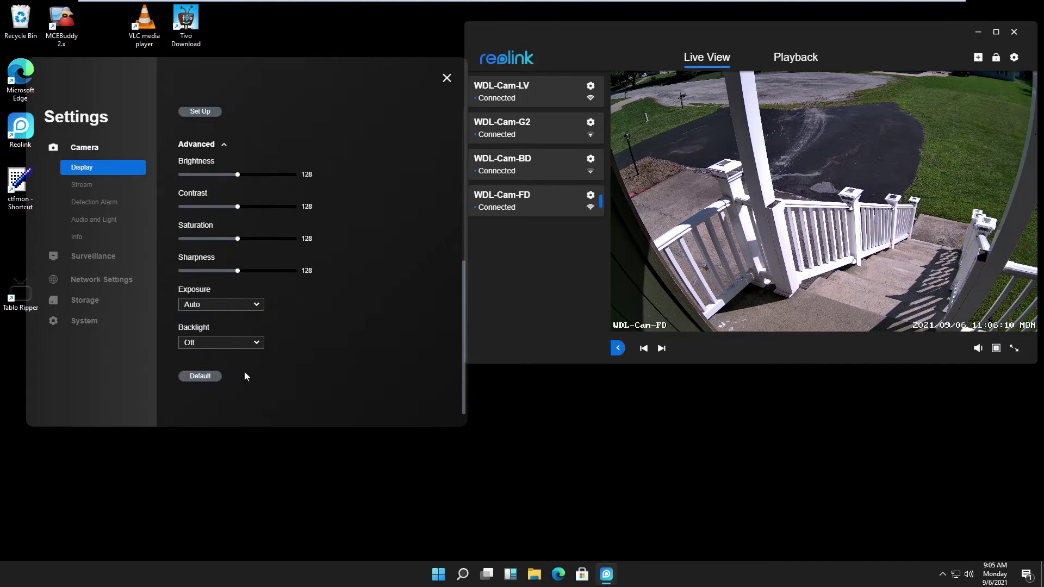
{"action": "left_click", "coordinate": [247, 307]}
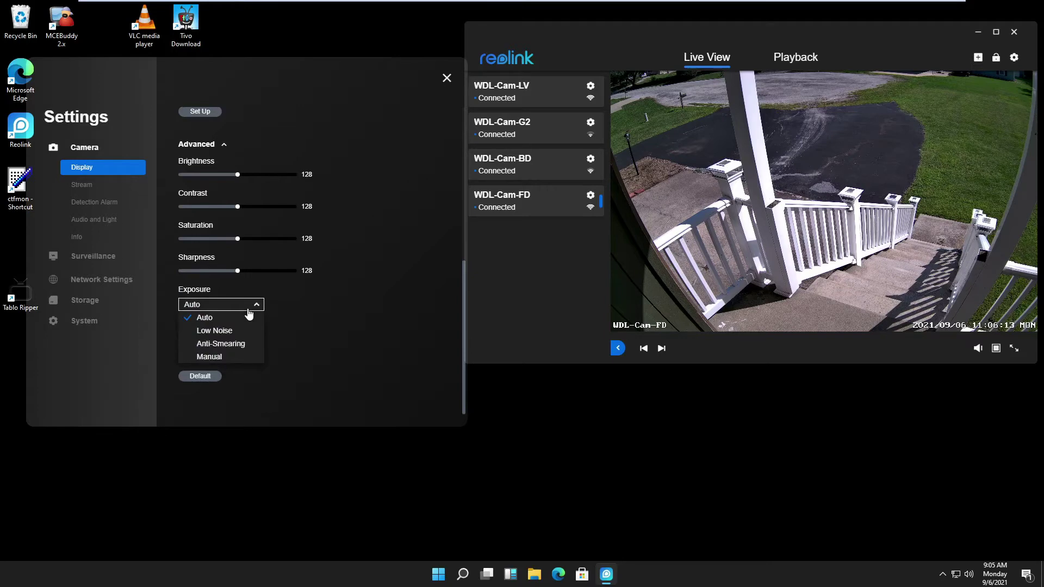
{"action": "left_click", "coordinate": [334, 303]}
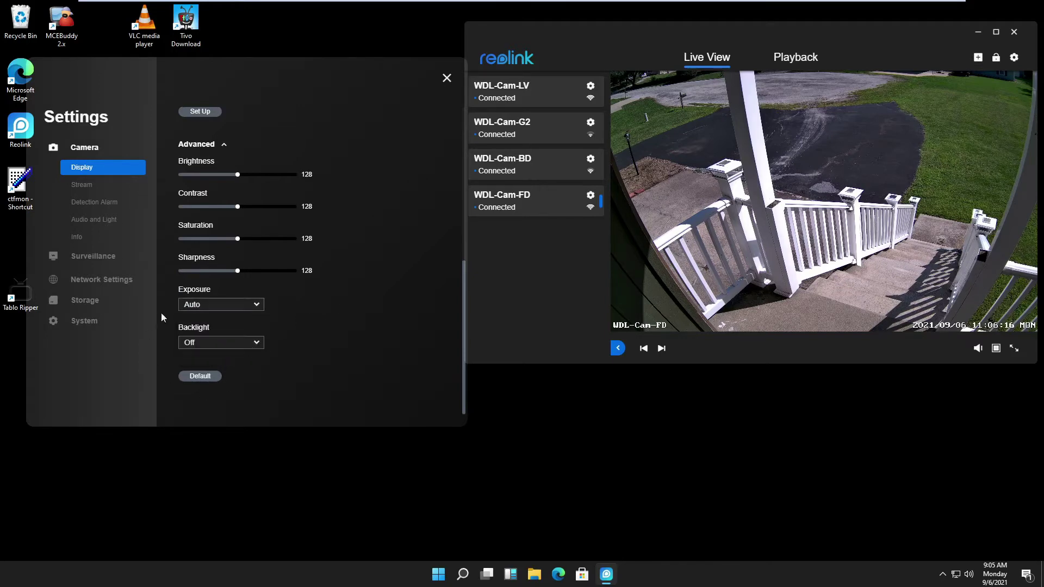
{"action": "left_click", "coordinate": [241, 346]}
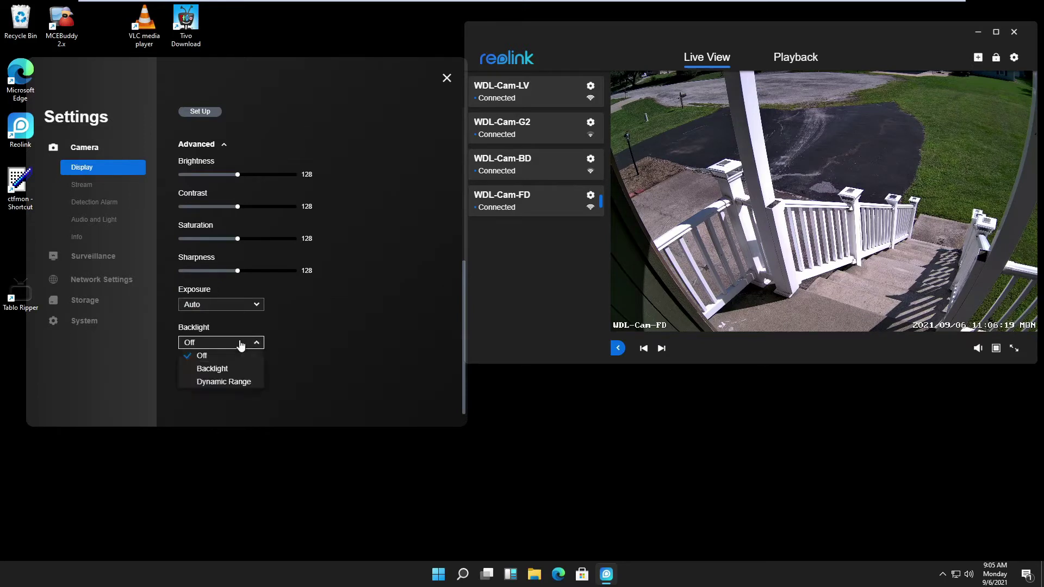
{"action": "left_click", "coordinate": [343, 349]}
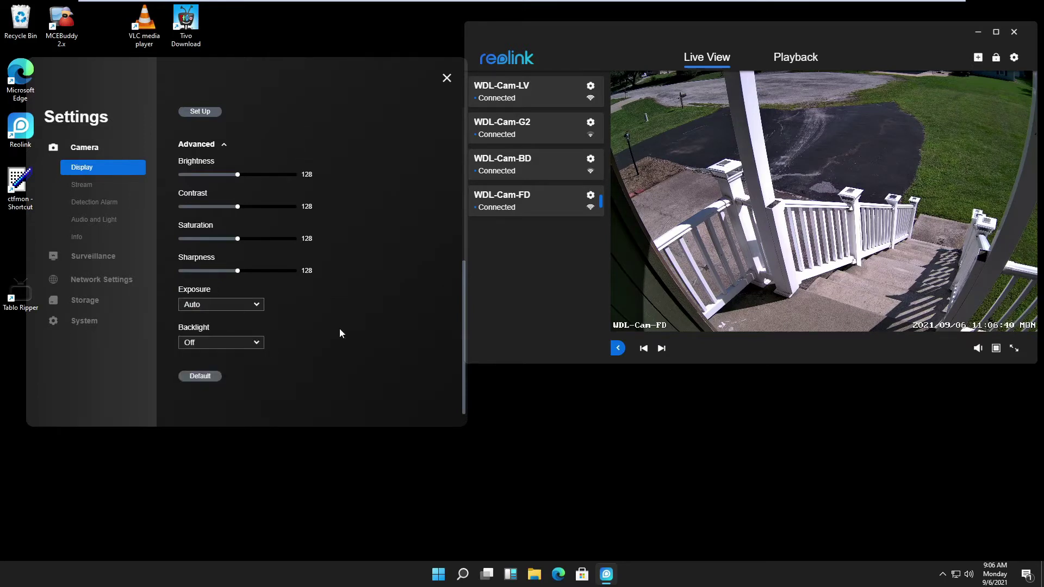
{"action": "left_click", "coordinate": [90, 184]}
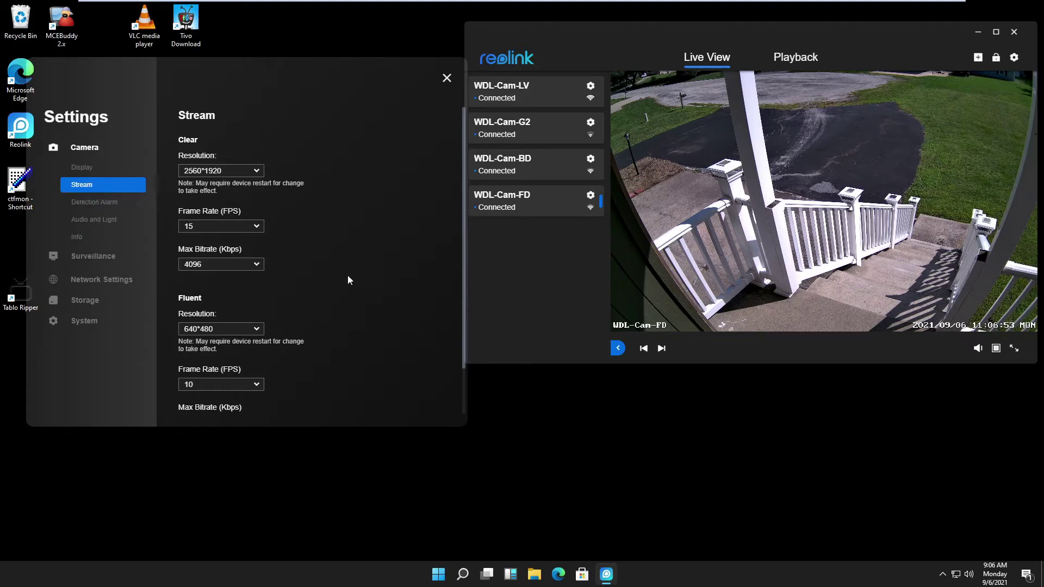
Scroll past the Stream settings and go to WDL-Cam-FD's Detection Alarm page
{"action": "scroll", "coordinate": [348, 281], "scroll_direction": "down", "scroll_amount": 1}
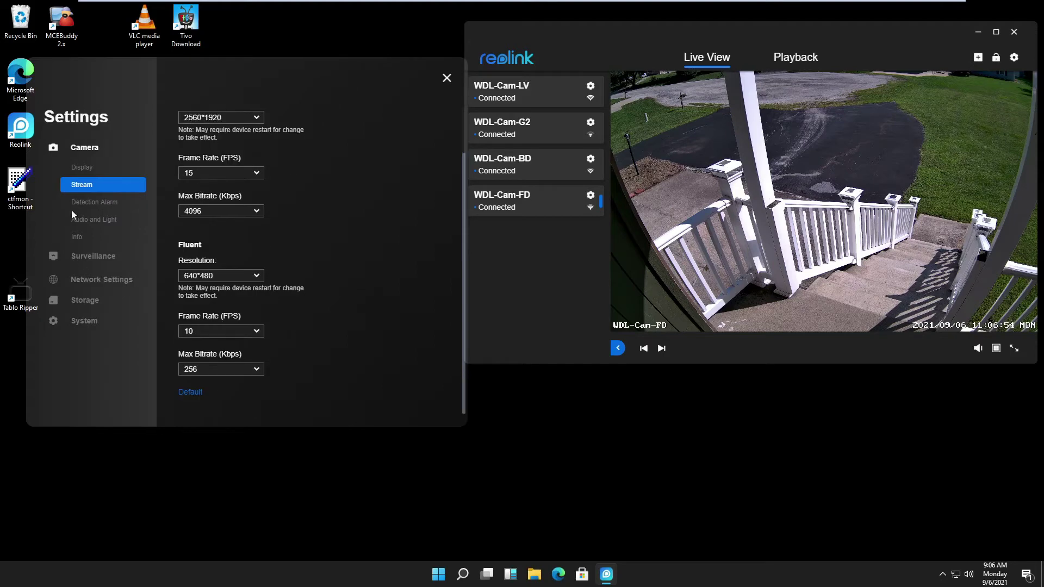
{"action": "left_click", "coordinate": [106, 203]}
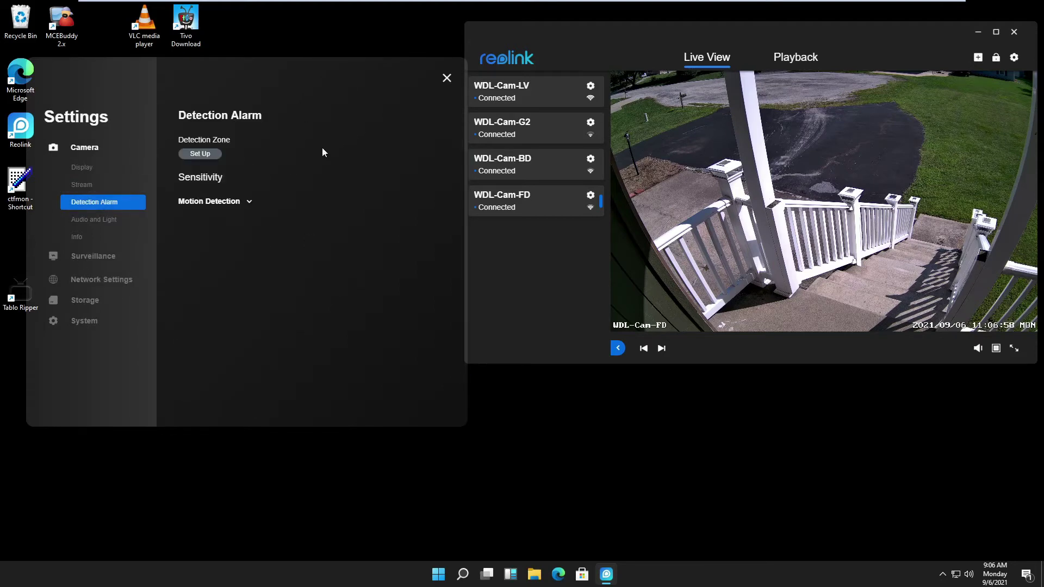
Paint the stairs, fill the whole image as motion zone, erase the top driveway patch, and close the editor
{"action": "left_click", "coordinate": [206, 155]}
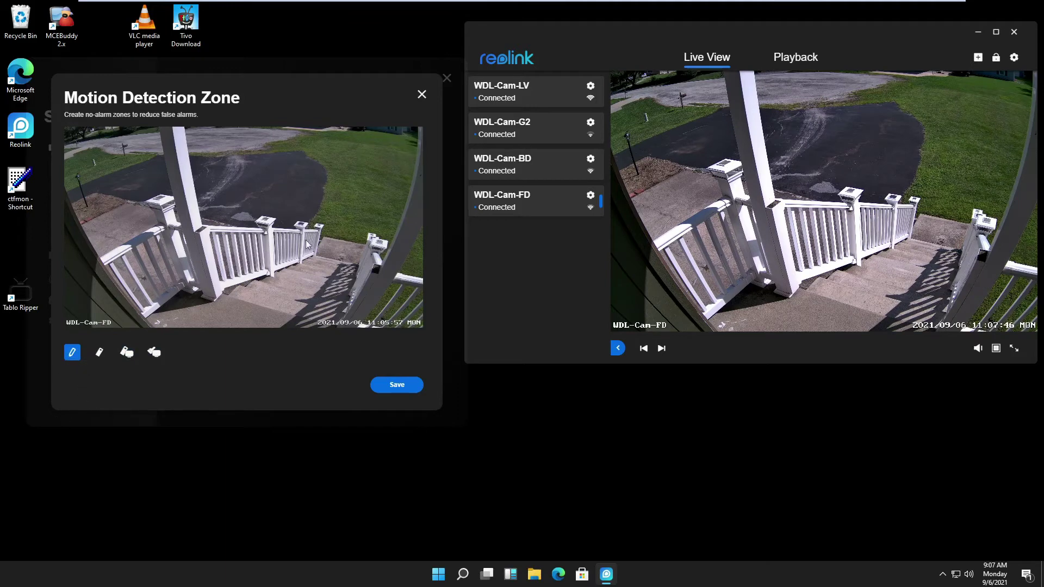
{"action": "left_click", "coordinate": [341, 271]}
{"action": "left_click_drag", "start_coordinate": [339, 269], "coordinate": [328, 284]}
{"action": "left_click", "coordinate": [154, 356]}
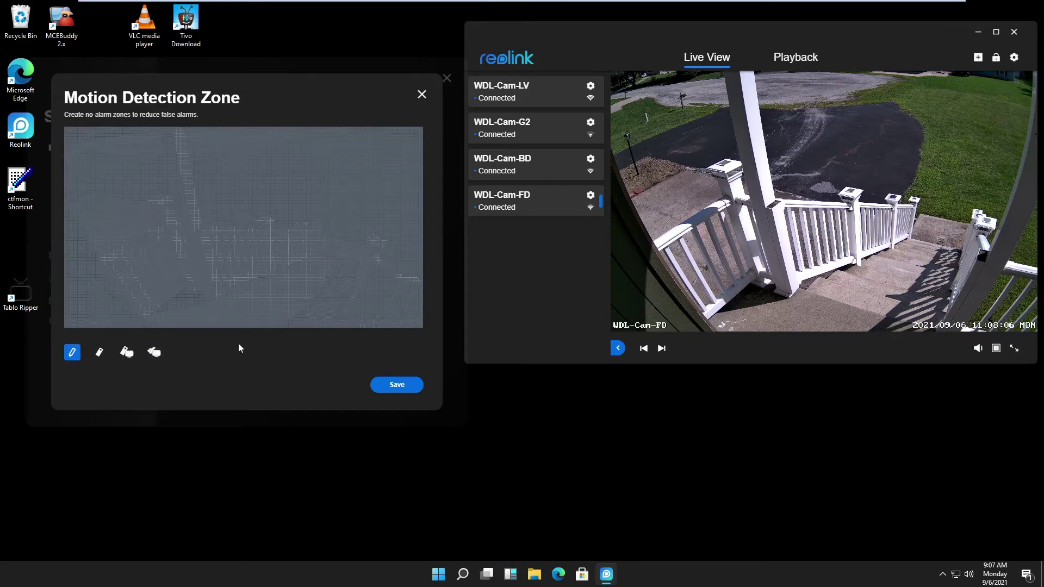
{"action": "left_click", "coordinate": [100, 356]}
{"action": "left_click_drag", "start_coordinate": [220, 171], "coordinate": [278, 179]}
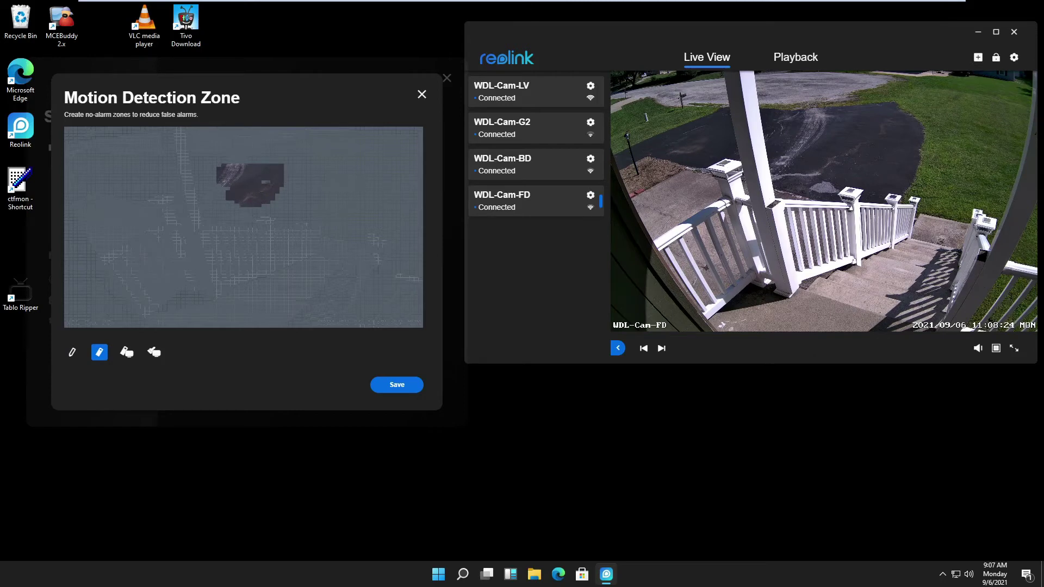
{"action": "left_click", "coordinate": [423, 94]}
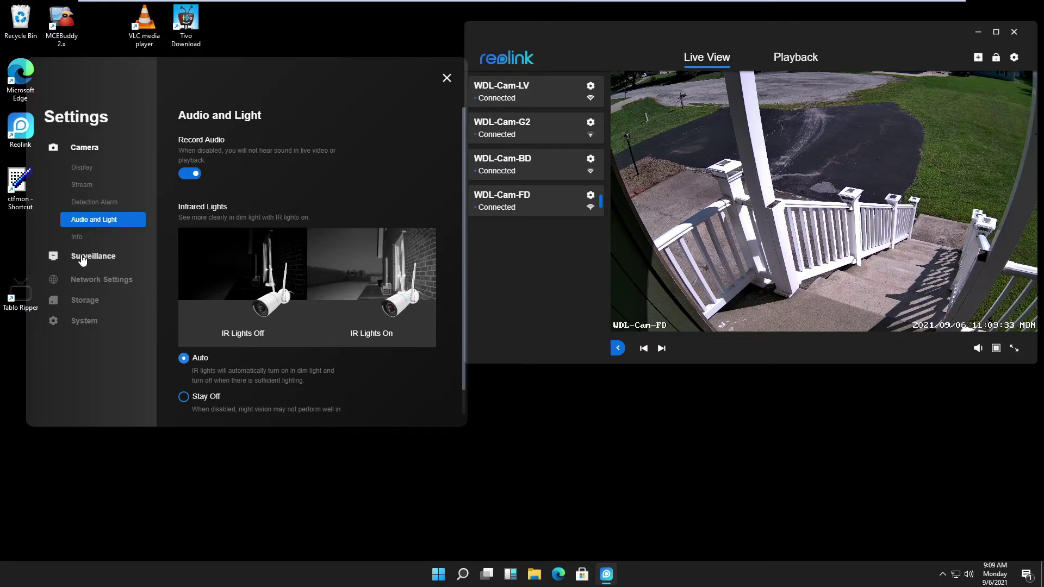
Expand Surveillance and scroll to the all-week Any Motion recording schedule
{"action": "left_click", "coordinate": [101, 260]}
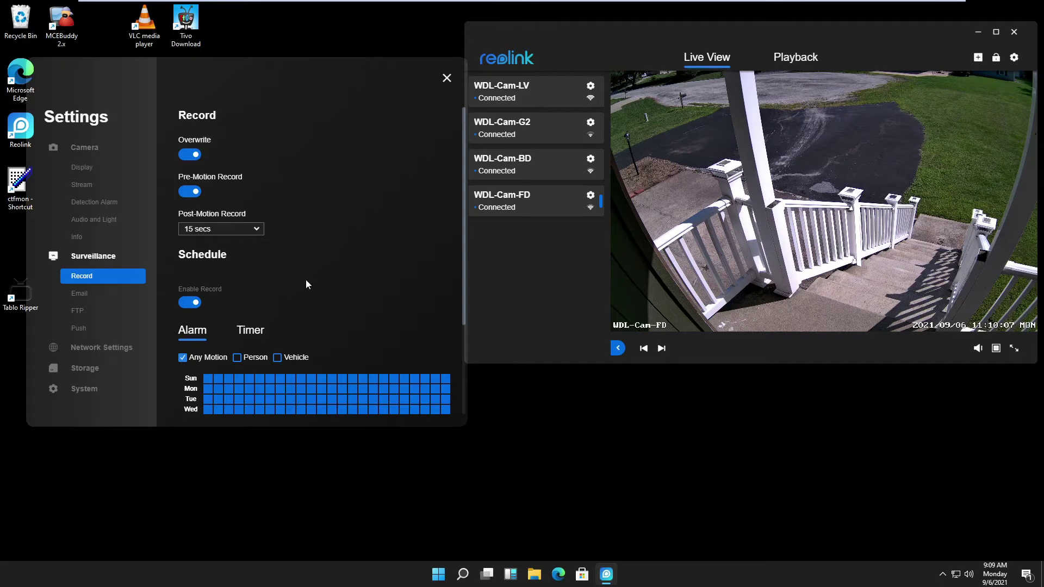
{"action": "scroll", "coordinate": [305, 280], "scroll_direction": "down", "scroll_amount": 1}
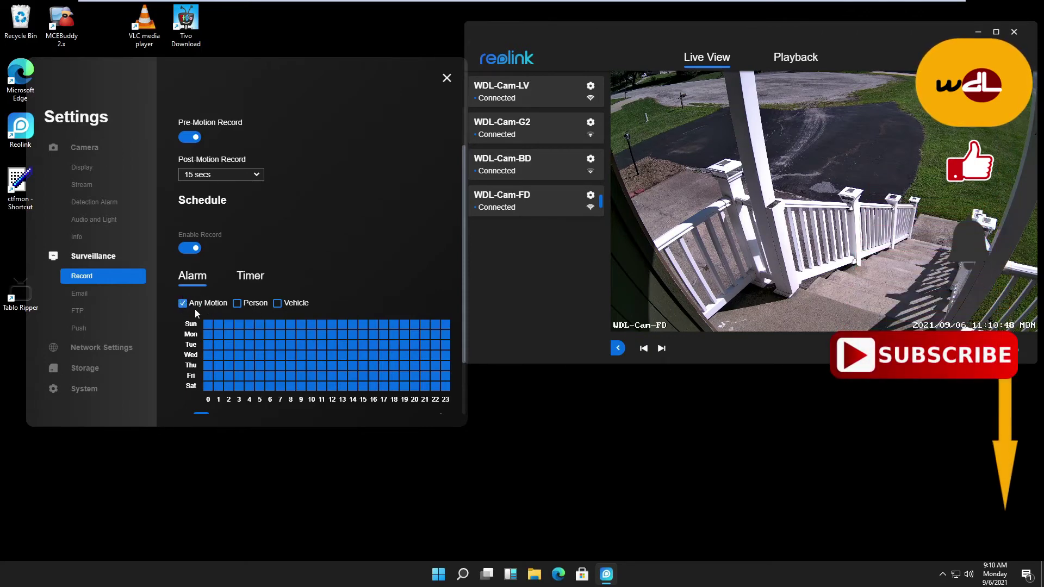
Review the Gmail SMTP email alert settings, then go to the FTP page
{"action": "scroll", "coordinate": [315, 306], "scroll_direction": "up", "scroll_amount": 1}
{"action": "left_click", "coordinate": [82, 294]}
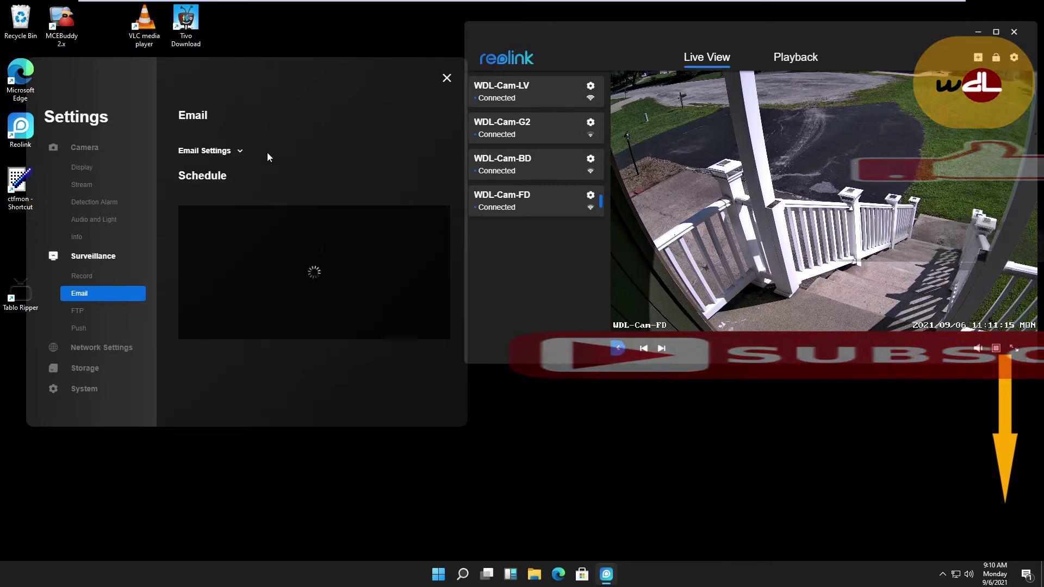
{"action": "left_click", "coordinate": [241, 153]}
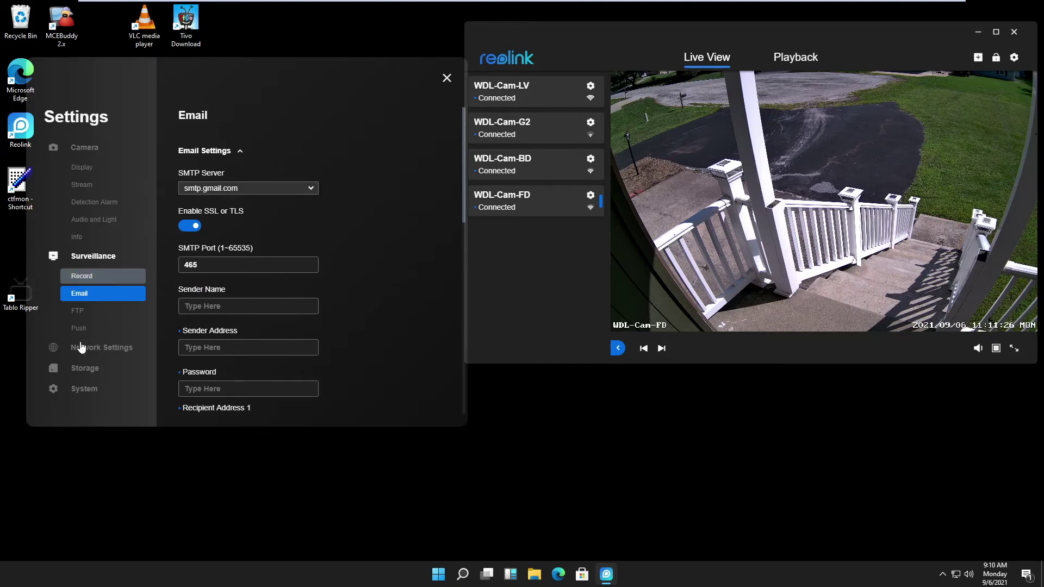
{"action": "left_click", "coordinate": [76, 313]}
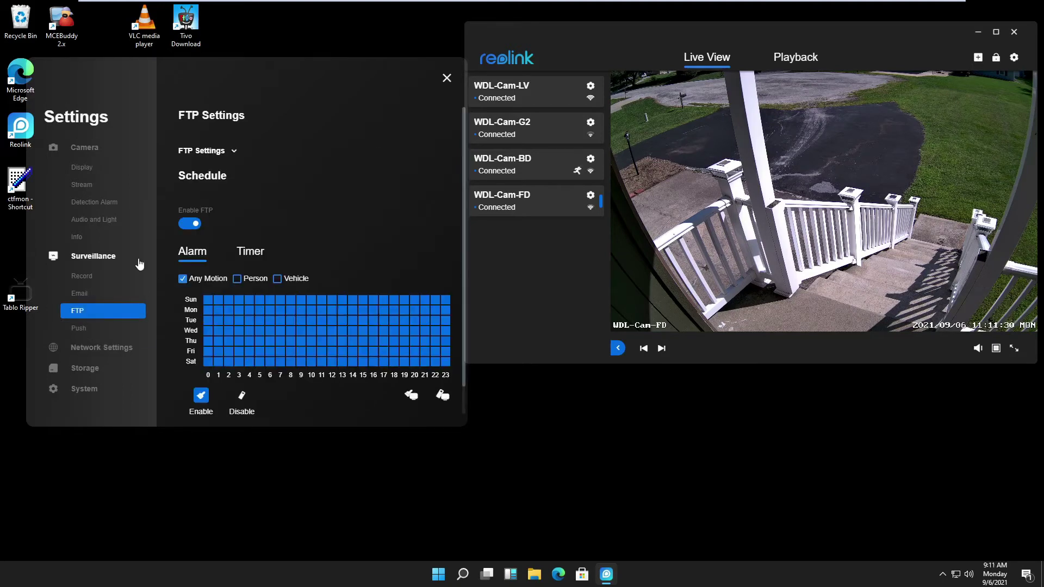
Verify the FTP server 192.168.1.253, port 21, folder camera/Frontdoor, then go to Push settings
{"action": "left_click", "coordinate": [234, 155]}
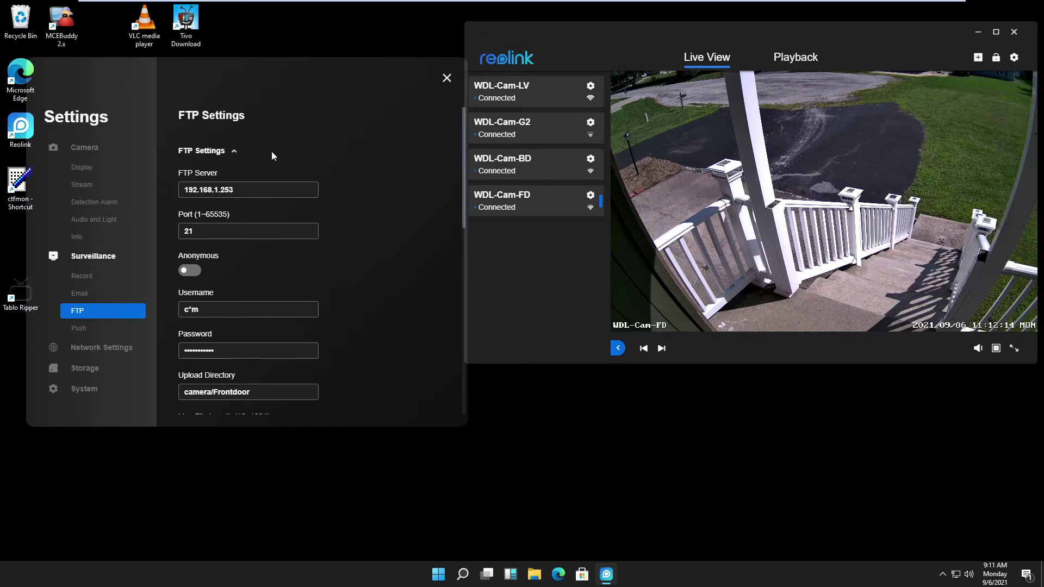
{"action": "scroll", "coordinate": [344, 203], "scroll_direction": "down", "scroll_amount": 5}
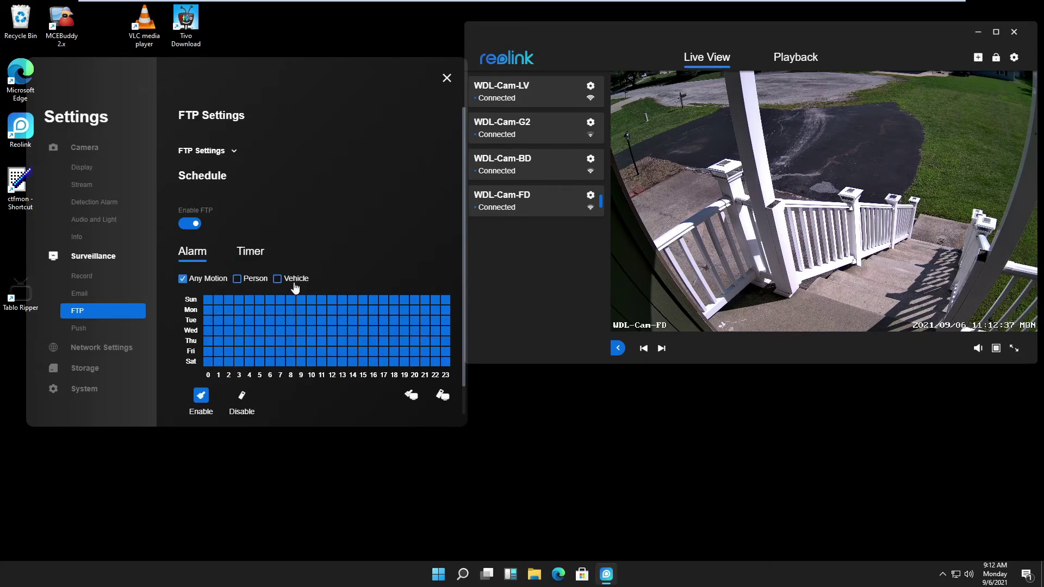
{"action": "left_click", "coordinate": [91, 333]}
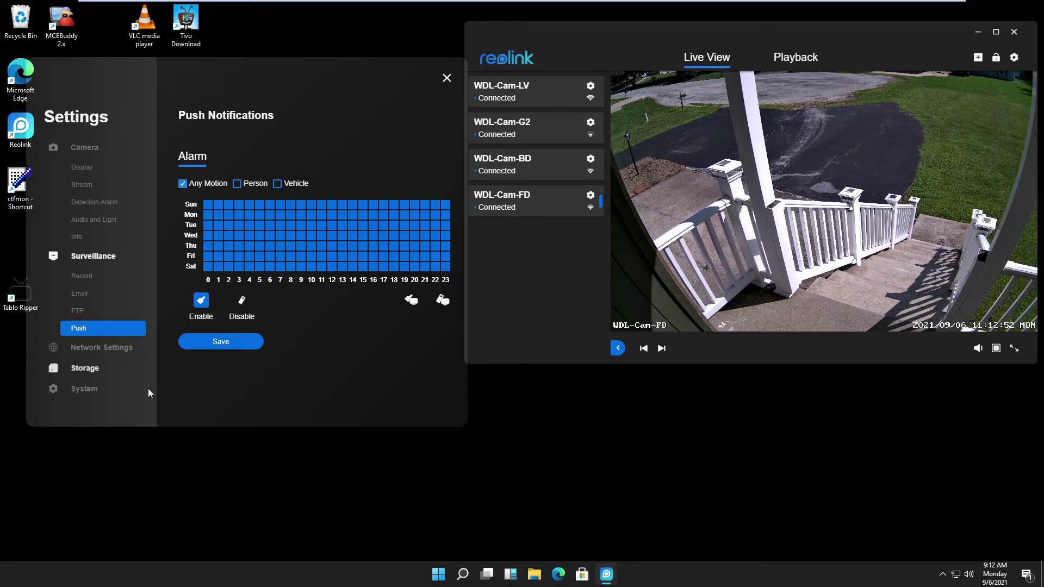
Check the advanced network settings (UPnP and DDNS off, UID on), then go to the SD card Storage page
{"action": "left_click", "coordinate": [104, 351]}
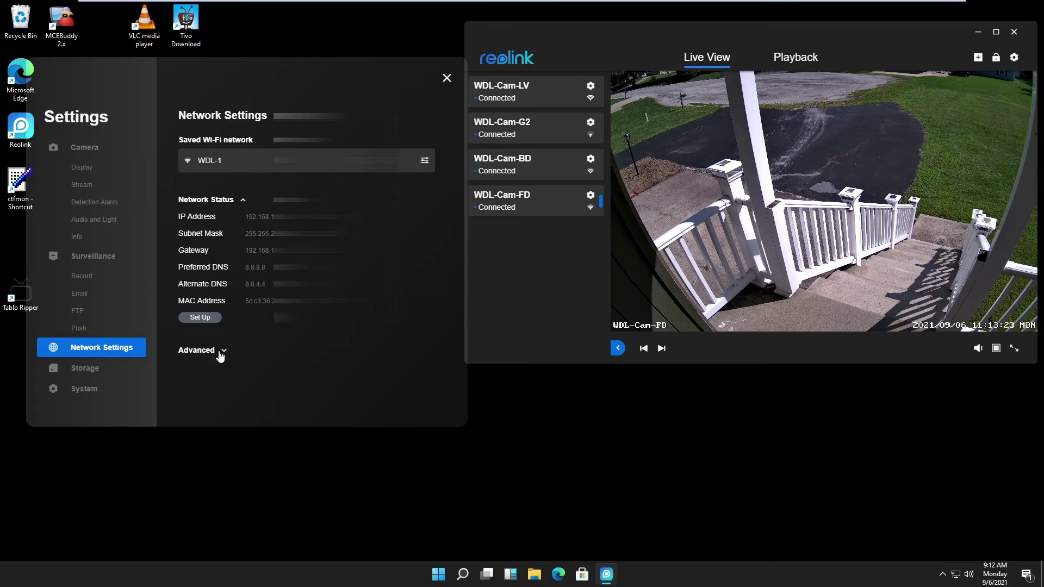
{"action": "left_click", "coordinate": [220, 353]}
{"action": "scroll", "coordinate": [282, 335], "scroll_direction": "down", "scroll_amount": 1}
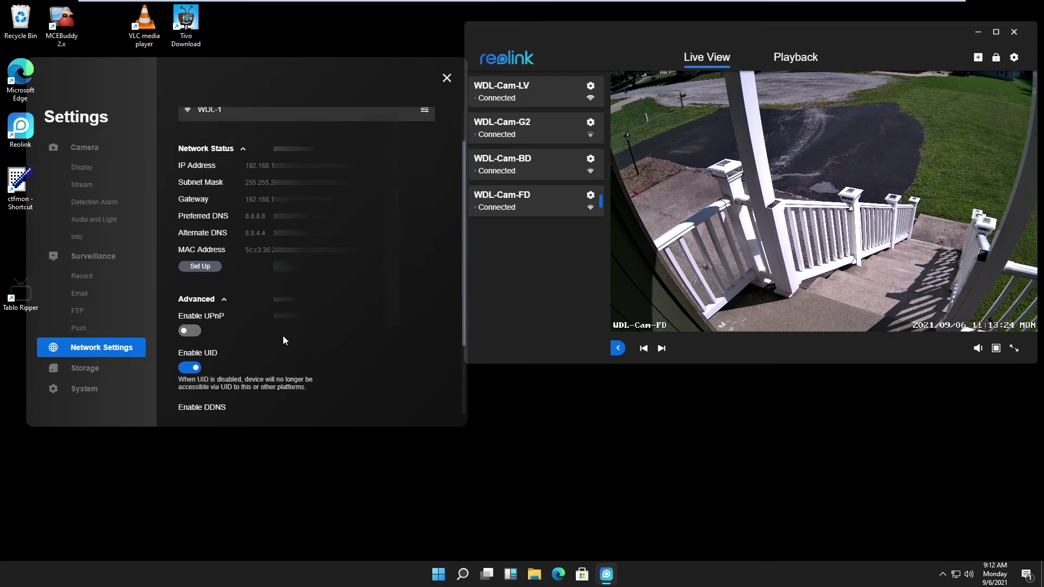
{"action": "scroll", "coordinate": [305, 261], "scroll_direction": "down", "scroll_amount": 1}
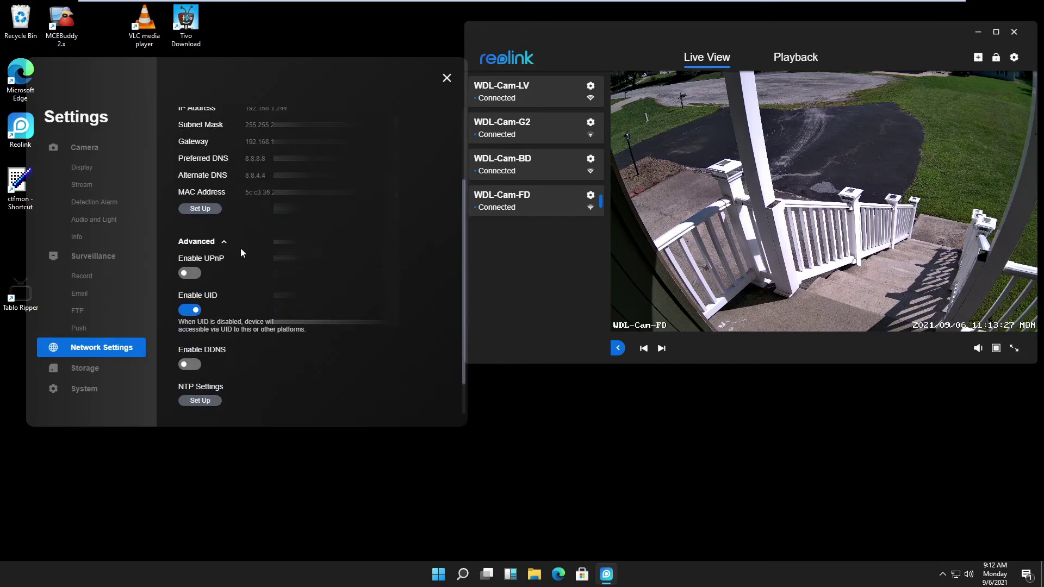
{"action": "left_click", "coordinate": [86, 370]}
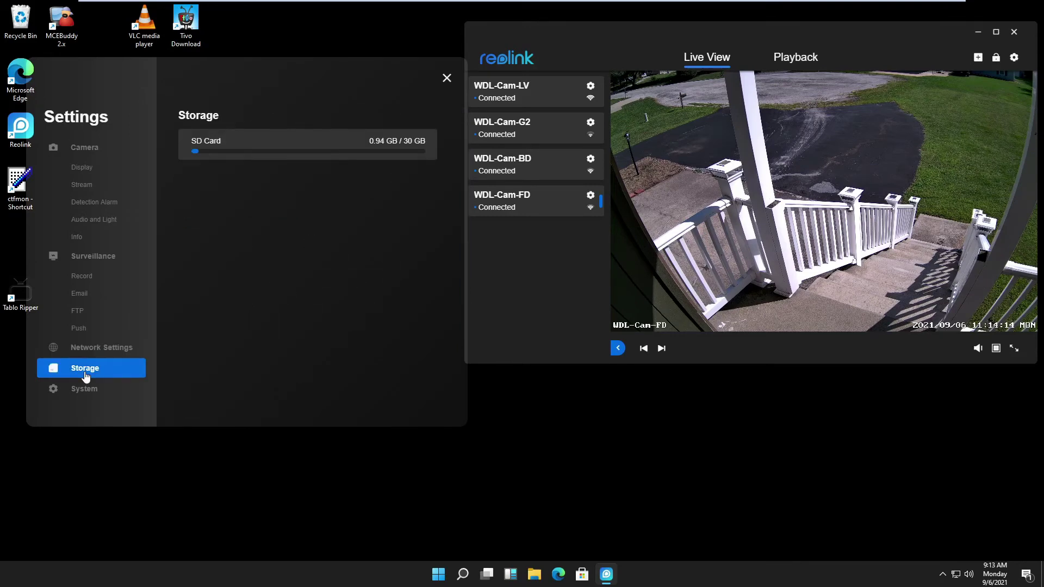
Expand the 30 GB SD card to reveal Format and Mount, and expand the System settings section
{"action": "left_click", "coordinate": [254, 146]}
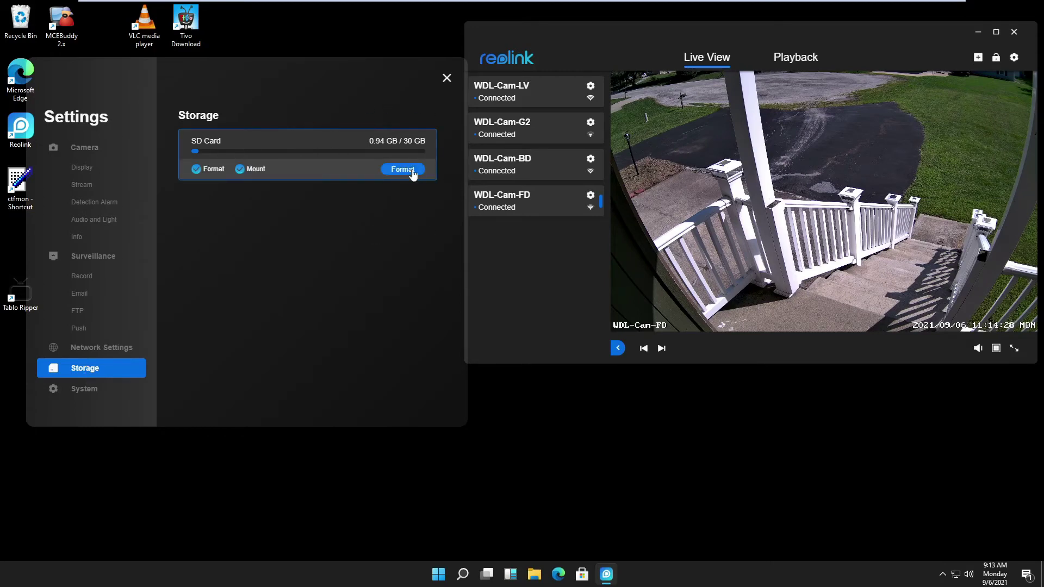
{"action": "left_click", "coordinate": [90, 399]}
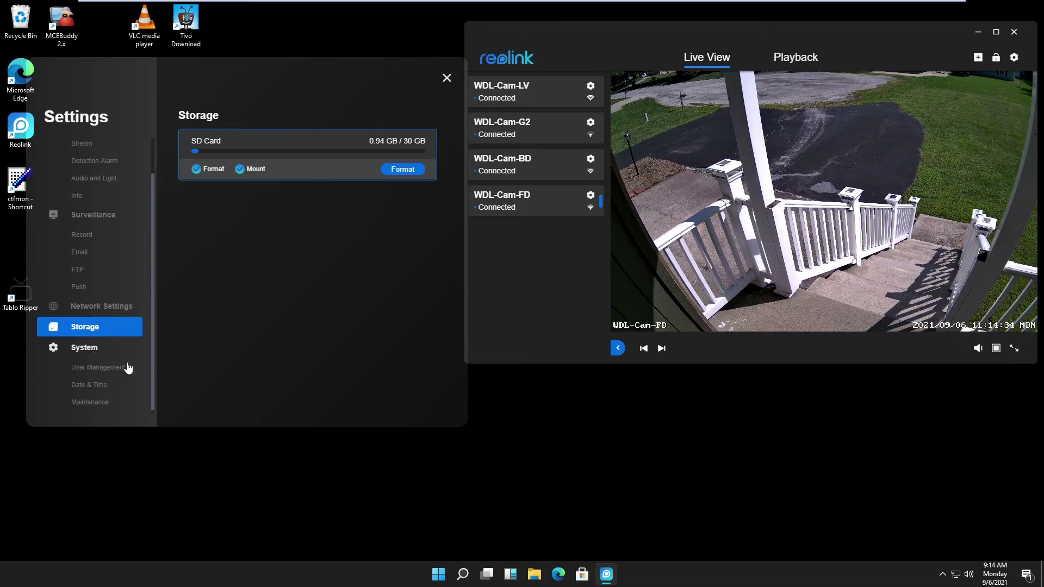
Look through the User Management and Date & Time pages under System
{"action": "left_click", "coordinate": [98, 374]}
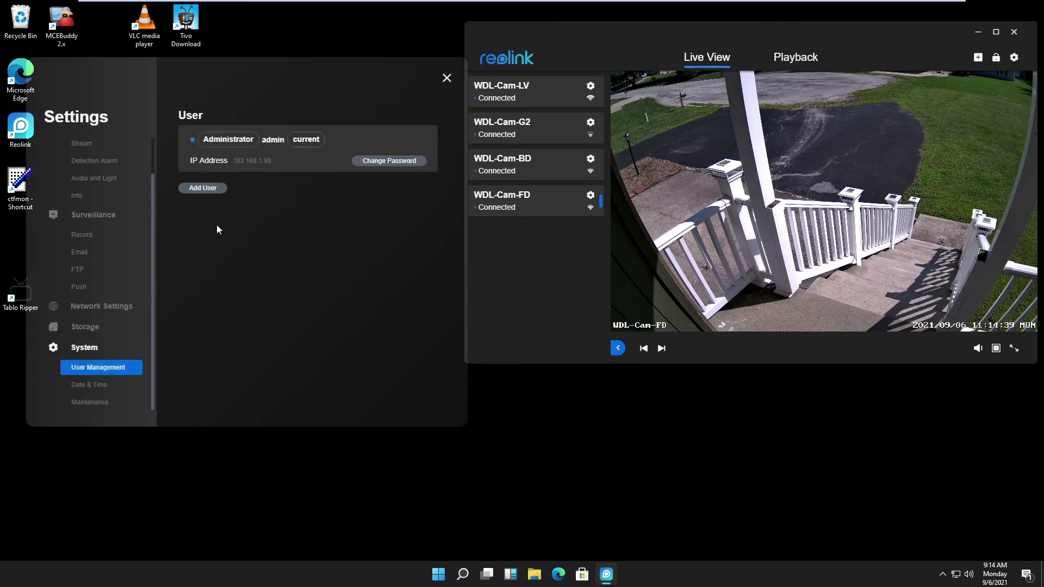
{"action": "left_click", "coordinate": [104, 386]}
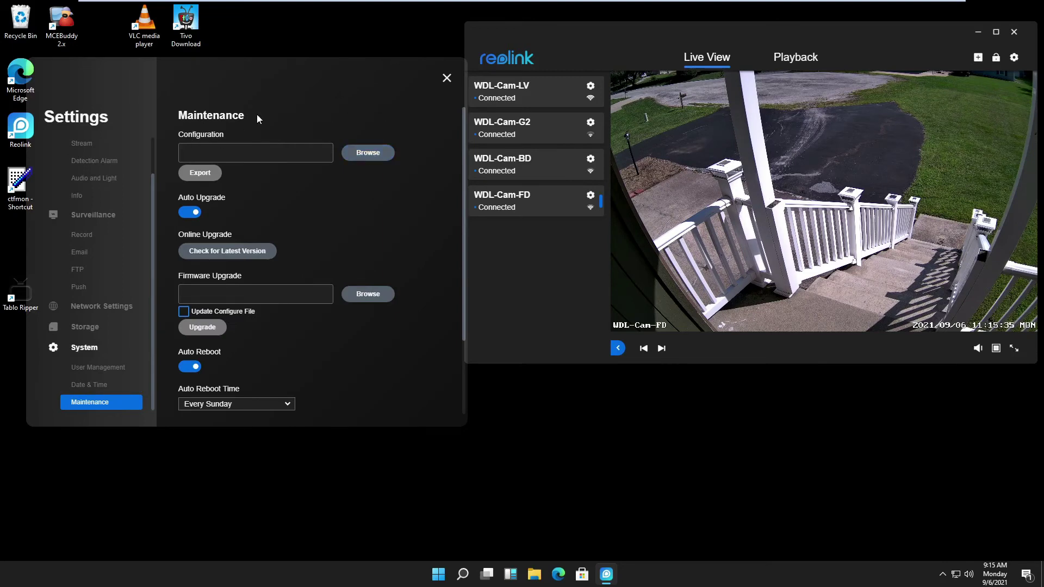
Export WDL-Cam-FD's configuration to the Documents\New folder location
{"action": "left_click", "coordinate": [375, 159]}
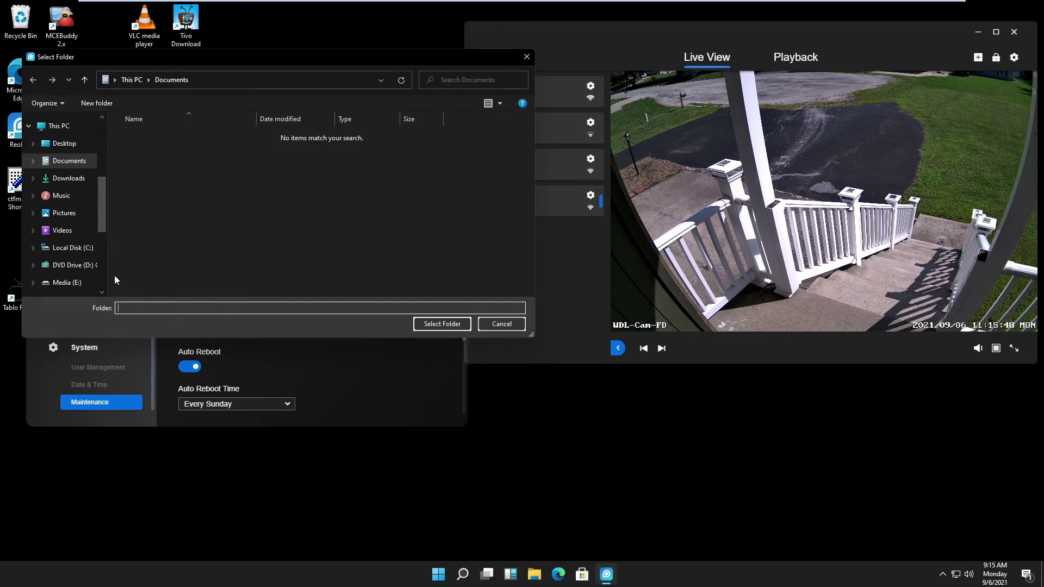
{"action": "left_click", "coordinate": [451, 324]}
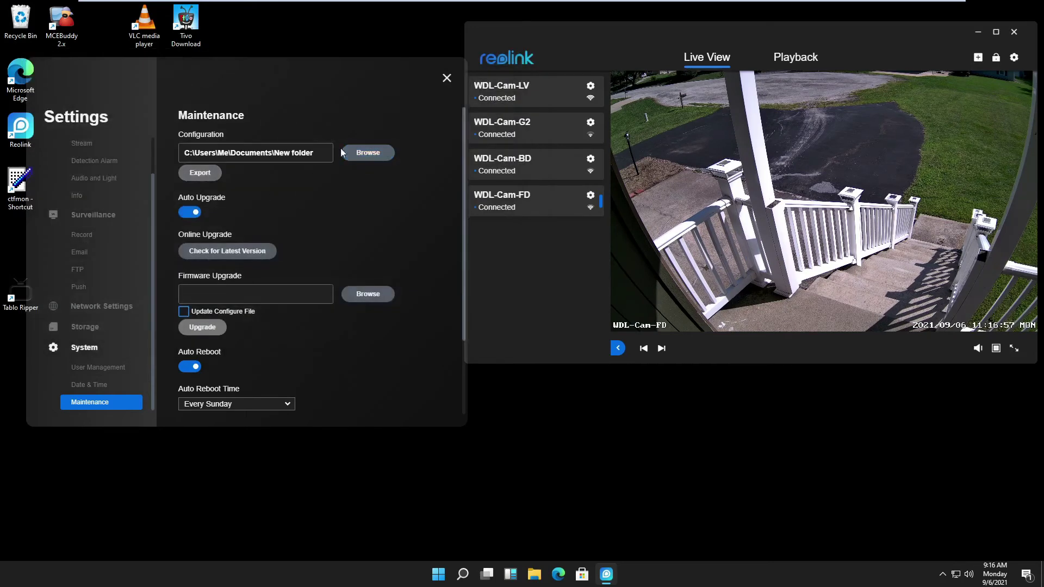
{"action": "left_click", "coordinate": [202, 172]}
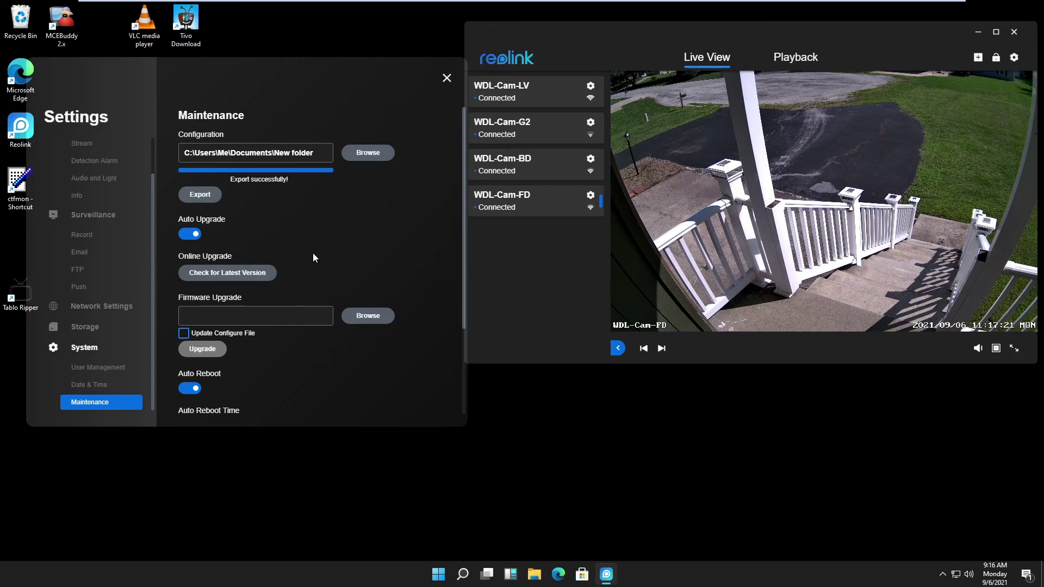
Run Check for Latest Version under Online Upgrade, confirming the firmware is already current
{"action": "scroll", "coordinate": [312, 257], "scroll_direction": "down", "scroll_amount": 1}
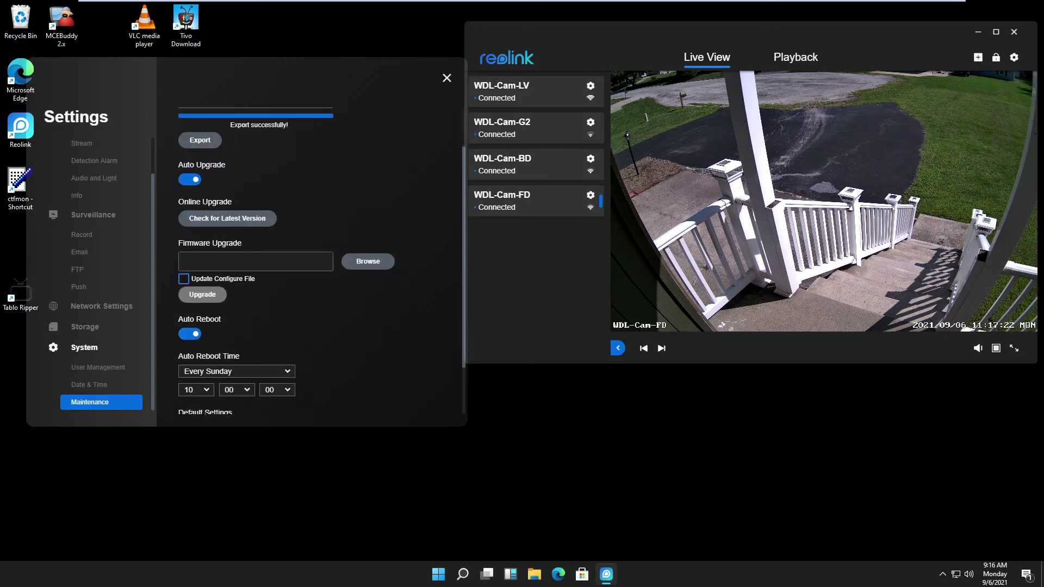
{"action": "left_click", "coordinate": [224, 218]}
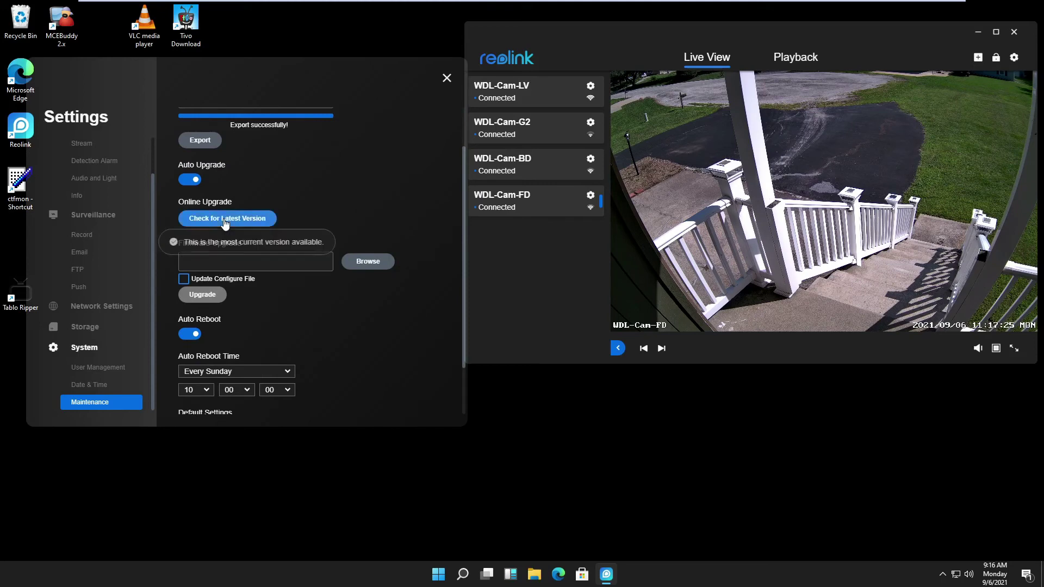
{"action": "scroll", "coordinate": [201, 255], "scroll_direction": "down", "scroll_amount": 1}
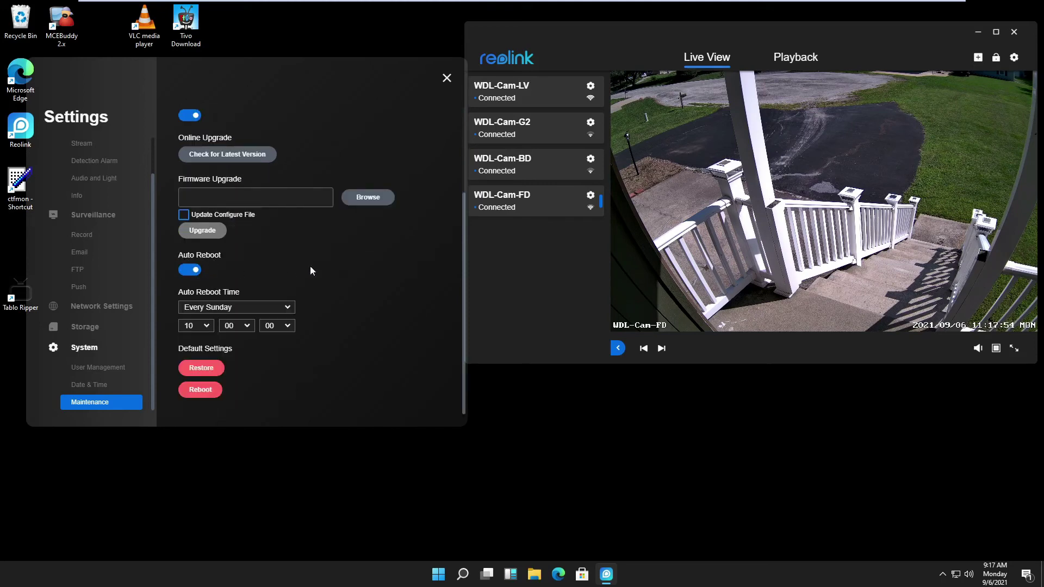